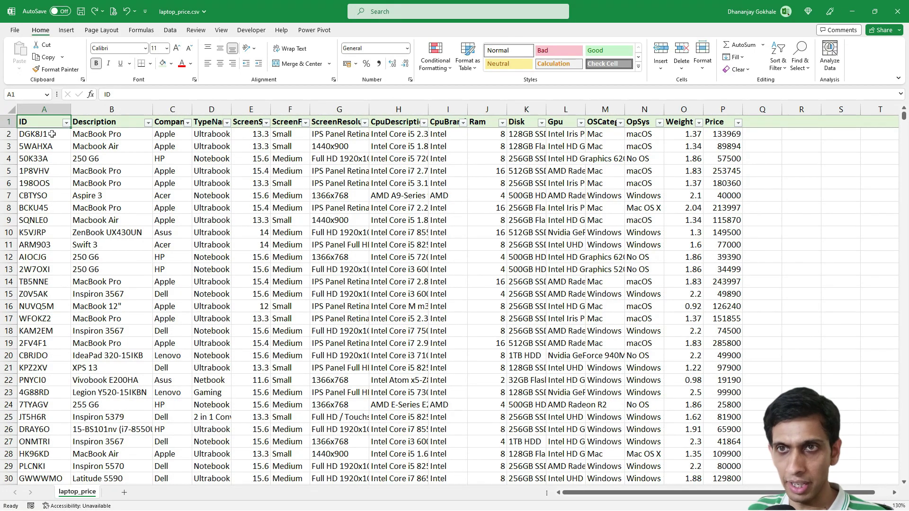
# From laptop ID 5WAHXA, jump to the last data row (1304) and step back up.
pyautogui.click(42, 145)
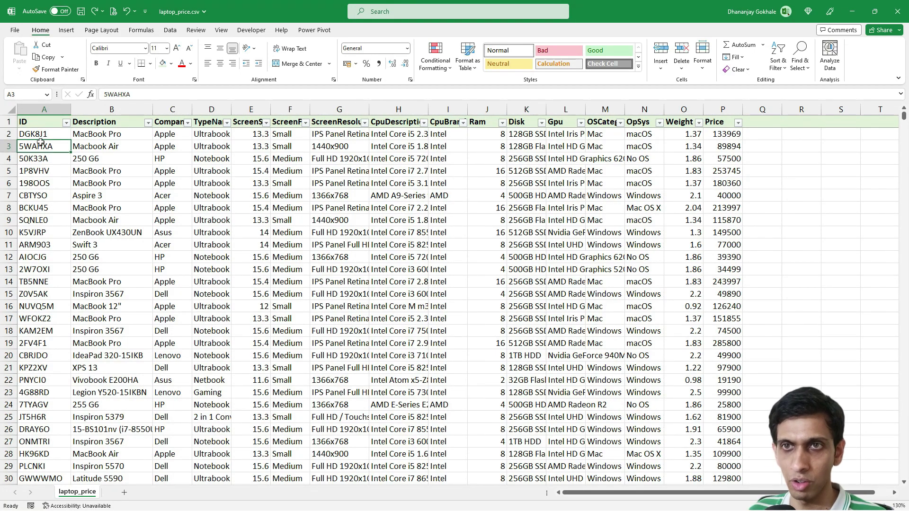
pyautogui.hotkey('ctrl', 'Down')
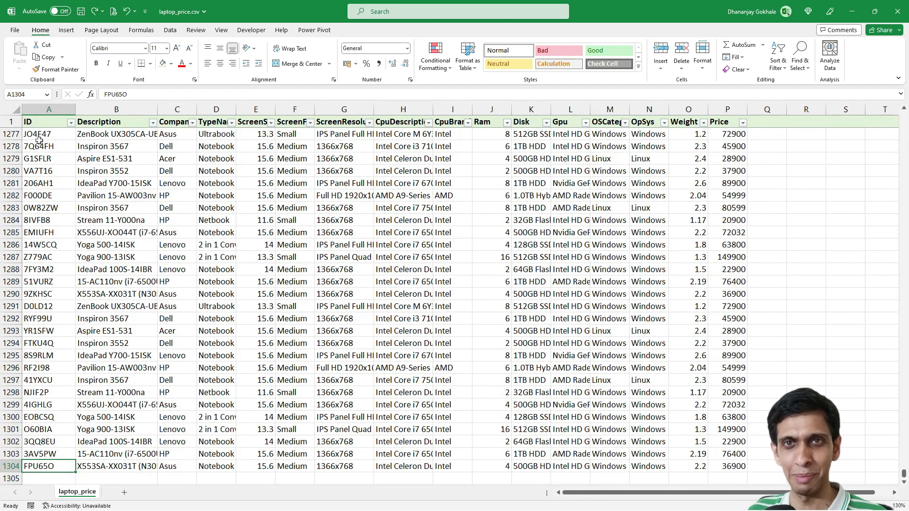
pyautogui.press('Up')
pyautogui.press('Up')
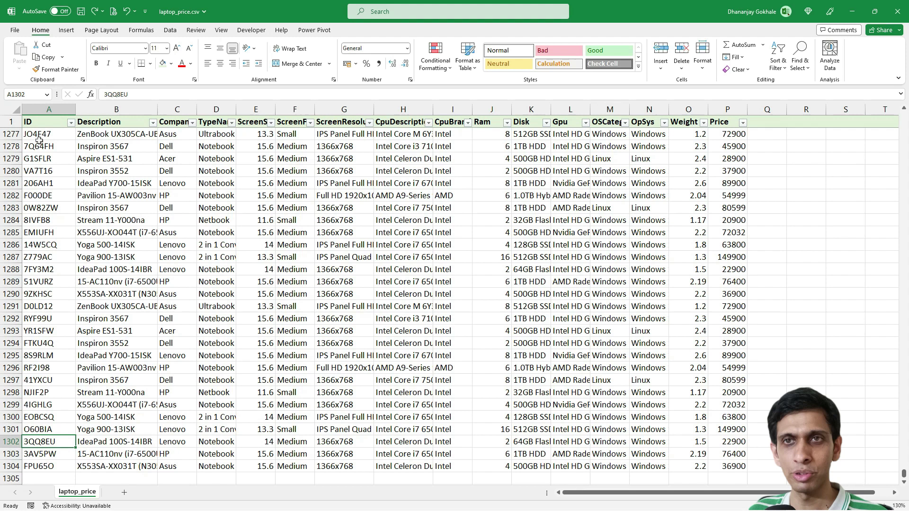
# In TallyPrime, open the Chart of Accounts stock item list showing the Laptop group and DGK8J1.
pyautogui.hotkey('alt', 'Tab')
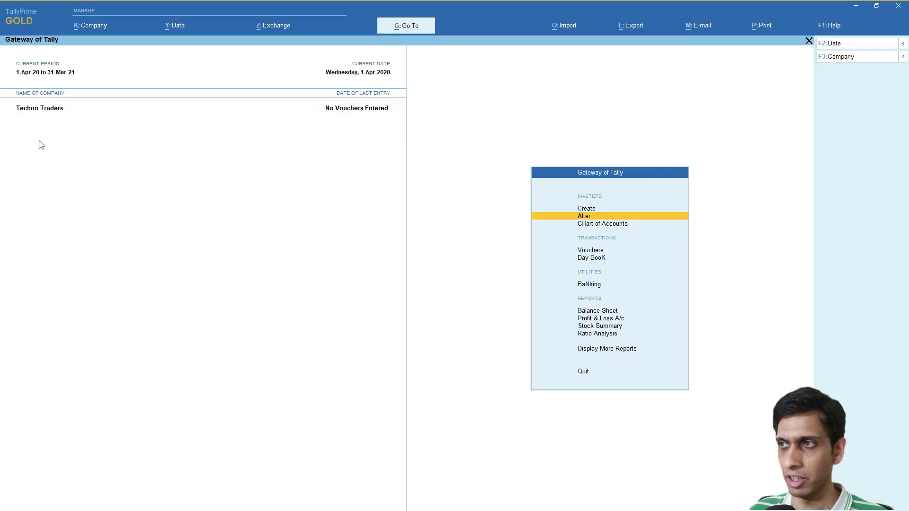
pyautogui.press('Down')
pyautogui.press('Return')
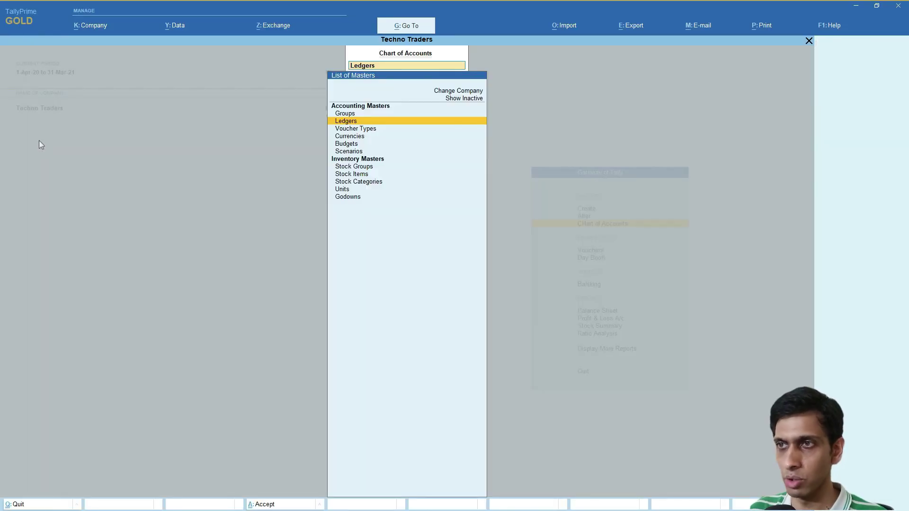
pyautogui.press('Down')
pyautogui.press('Down')
pyautogui.press('Down')
pyautogui.press('Down')
pyautogui.press('Down')
pyautogui.press('Down')
pyautogui.press('Down')
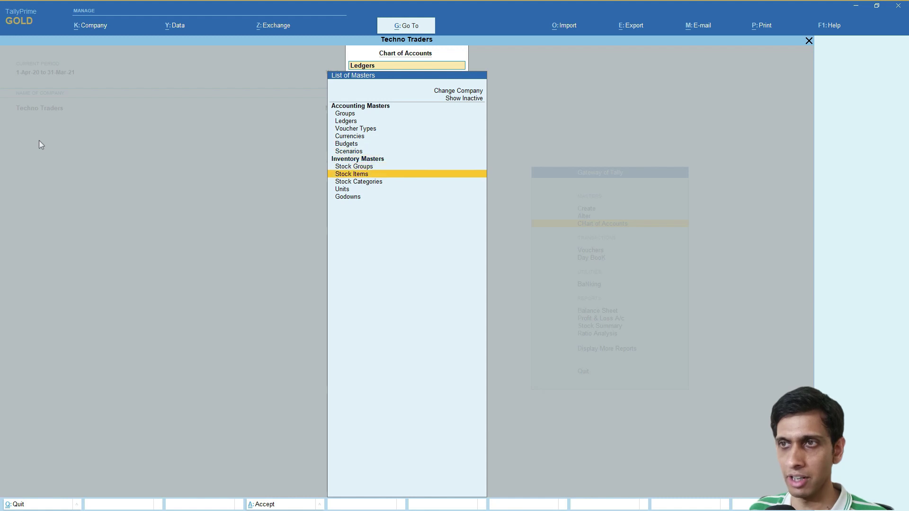
pyautogui.press('Return')
pyautogui.press('Down')
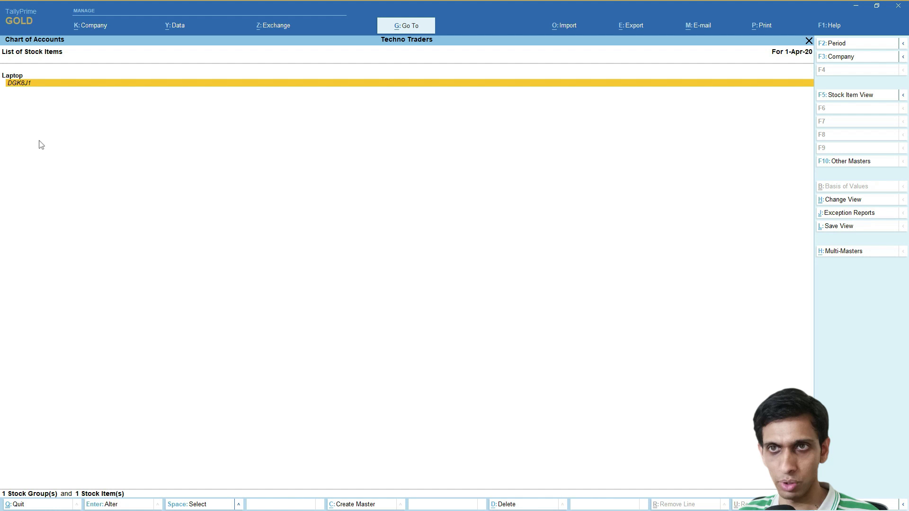
pyautogui.press('Up')
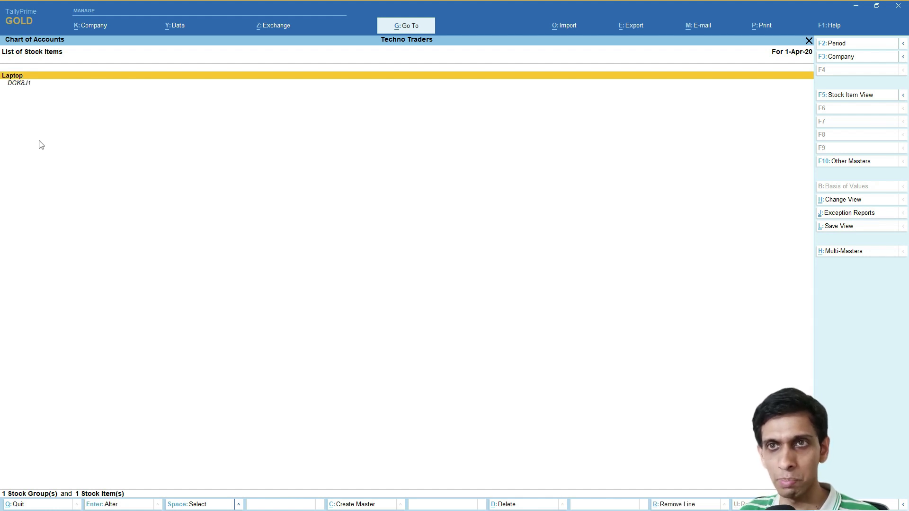
# Review laptop_price.csv rows such as ID 1P8VHV and its MacBook Pro description.
pyautogui.hotkey('alt', 'Tab')
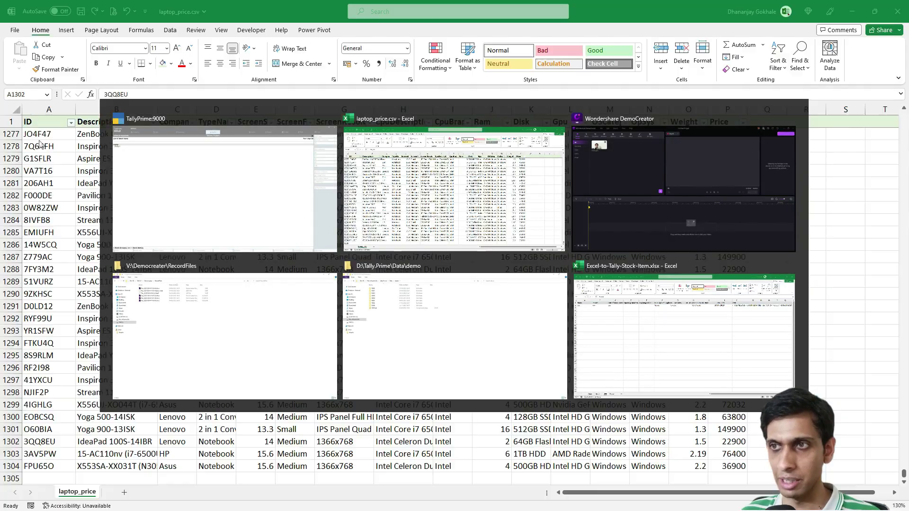
pyautogui.press('Down')
pyautogui.hotkey('ctrl', 'Up')
pyautogui.press('Down')
pyautogui.press('Down')
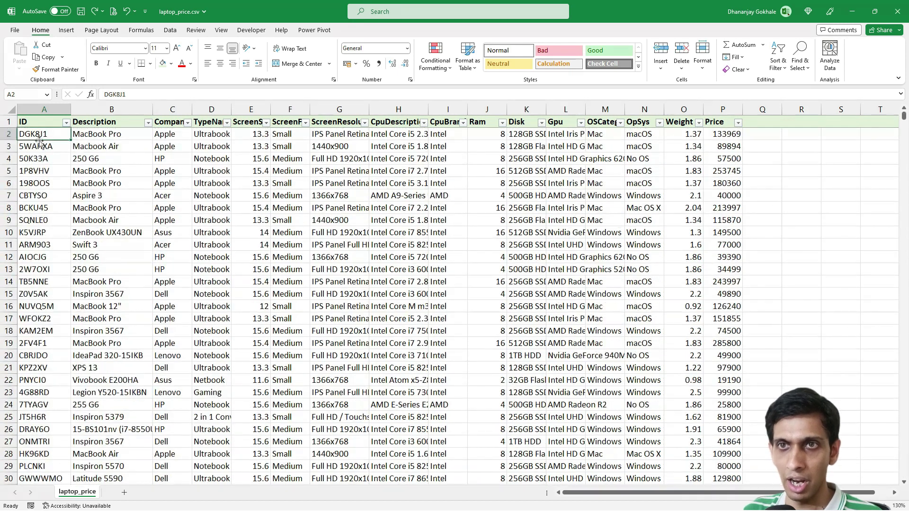
pyautogui.click(33, 171)
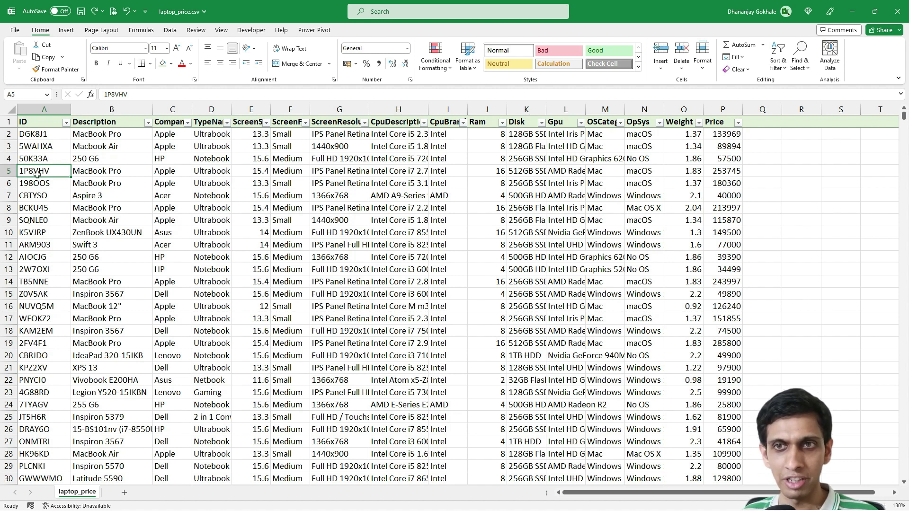
pyautogui.click(87, 166)
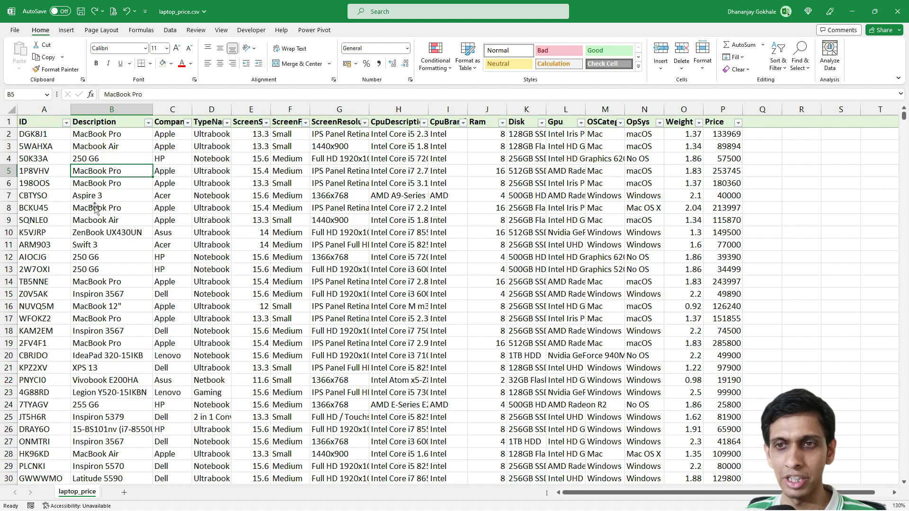
pyautogui.scroll(-1, 114, 237)
pyautogui.scroll(1, 116, 242)
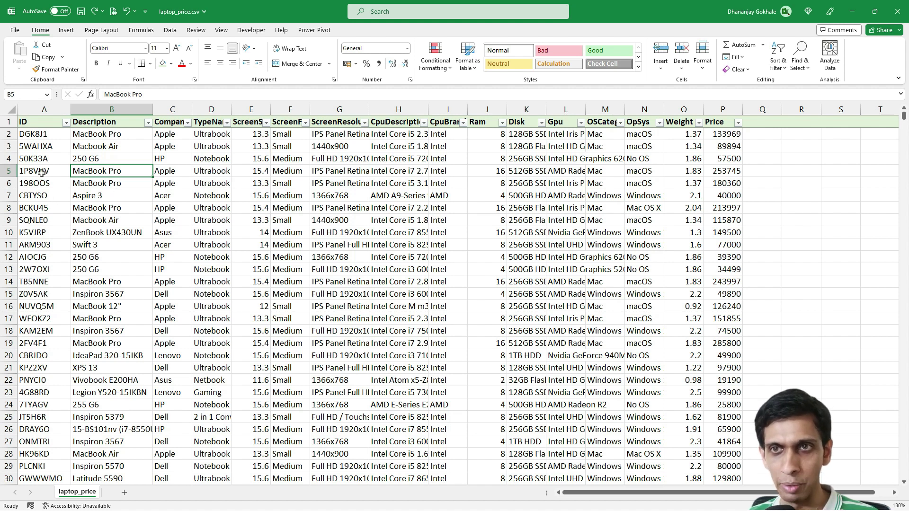
# Match Tally's DGK8J1 item to the first laptop ID, then move to 5WAHXA.
pyautogui.hotkey('alt', 'Tab')
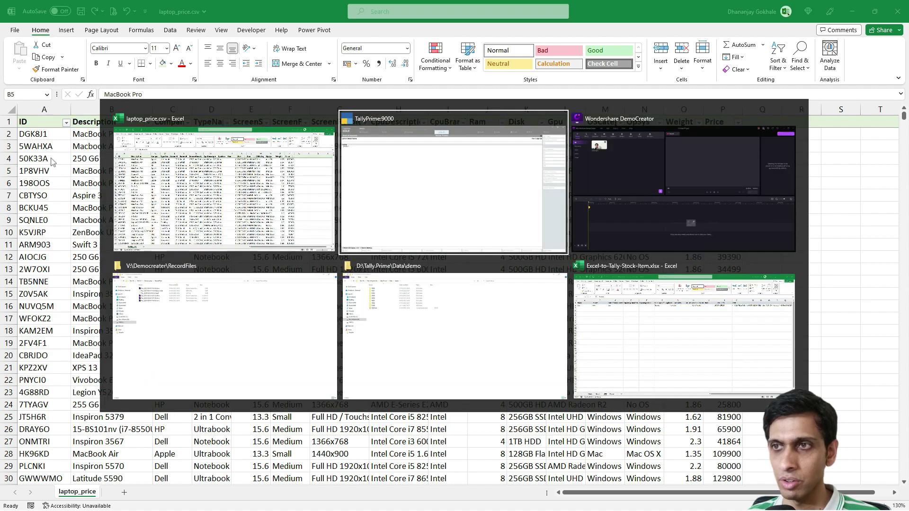
pyautogui.press('Down')
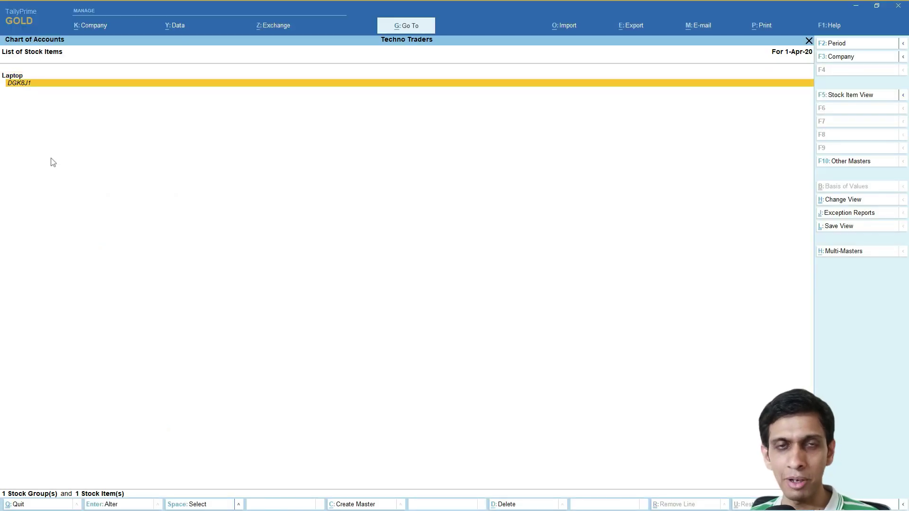
pyautogui.hotkey('alt', 'Tab')
pyautogui.press('Left')
pyautogui.press('Up')
pyautogui.press('Up')
pyautogui.press('Up')
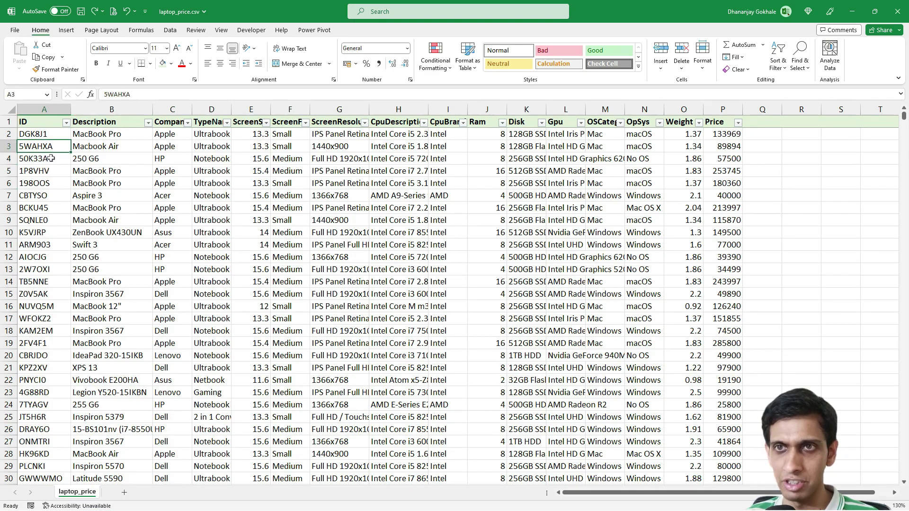
pyautogui.press('Down')
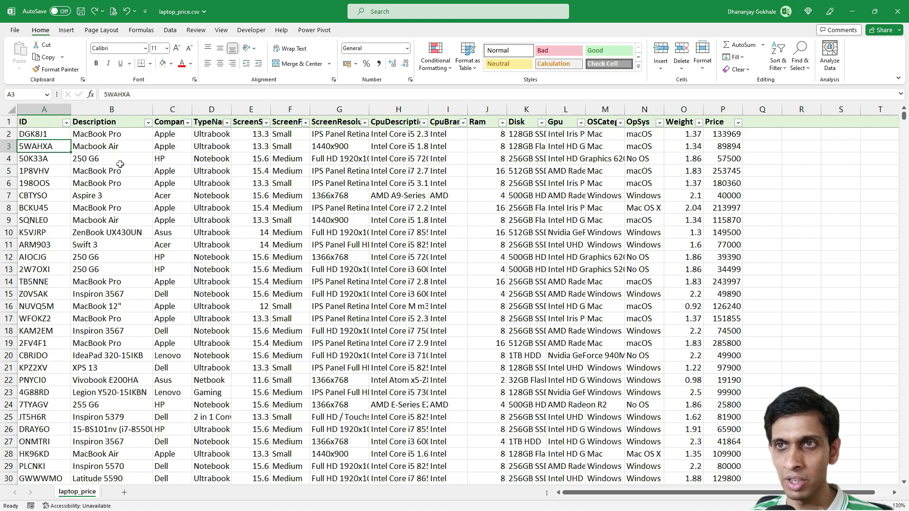
pyautogui.hotkey('alt', 'Tab')
pyautogui.hotkey('alt', 'Tab')
pyautogui.hotkey('alt', 'Tab')
pyautogui.hotkey('alt', 'Tab')
pyautogui.hotkey('alt', 'Tab')
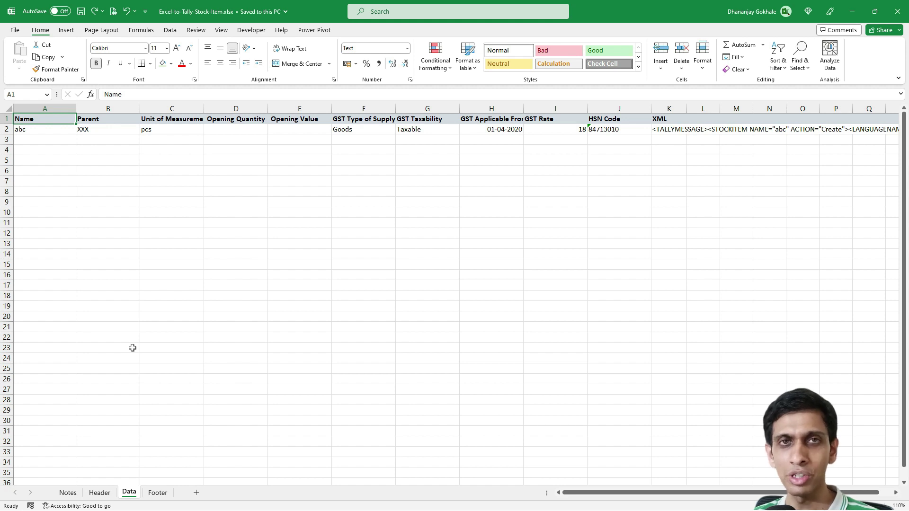
# Paste the laptop IDs from 5WAHXA to the last row into the template's Name column at A2.
pyautogui.click(99, 493)
pyautogui.hotkey('ctrl', 'pagedown')
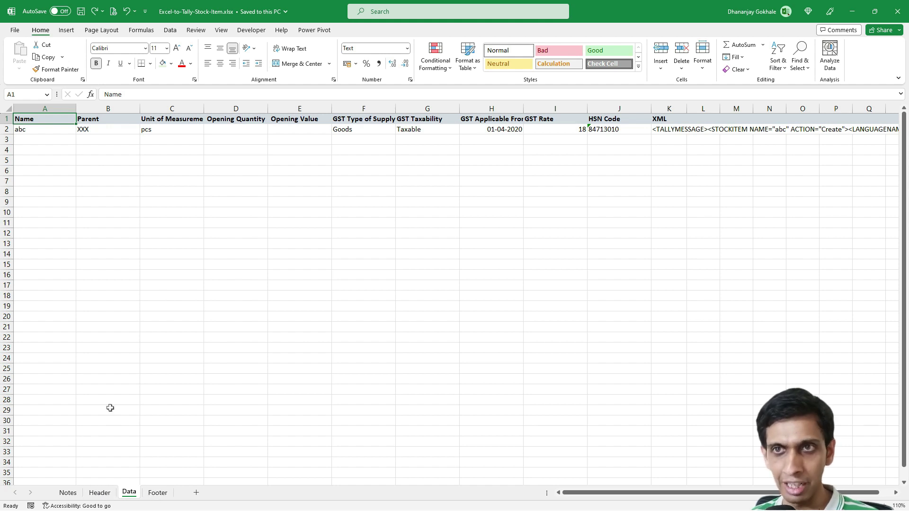
pyautogui.click(39, 131)
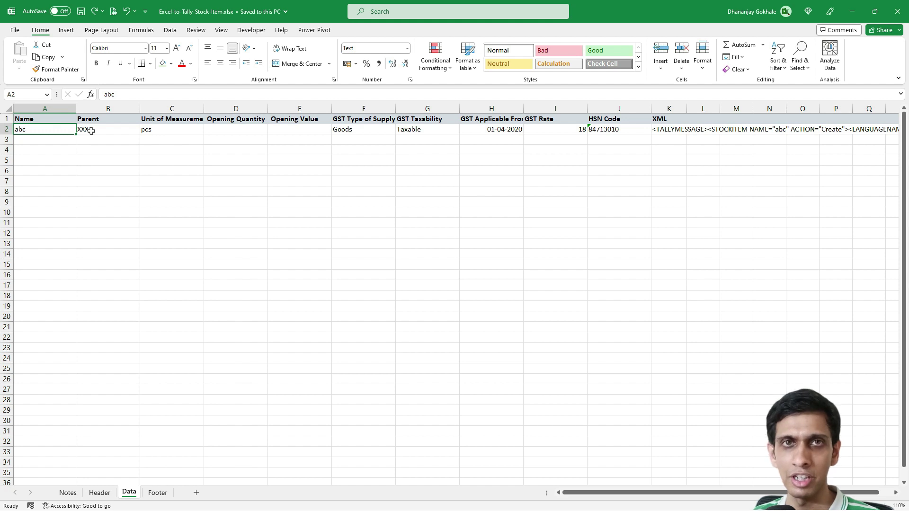
pyautogui.hotkey('alt', 'Tab')
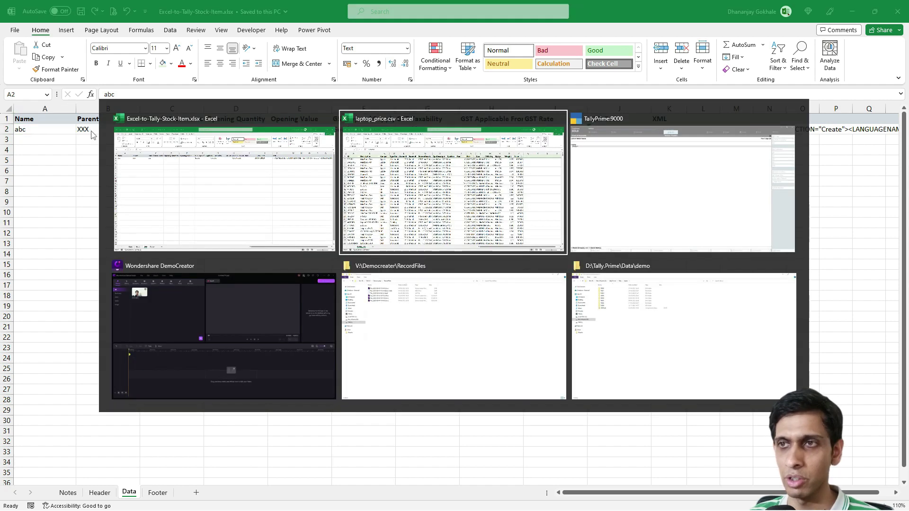
pyautogui.press('Down')
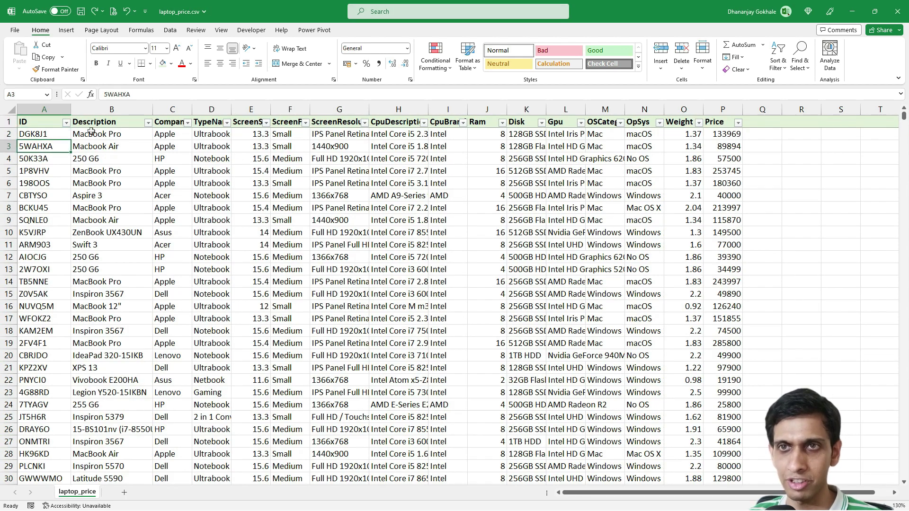
pyautogui.hotkey('ctrl', 'shift', 'Down')
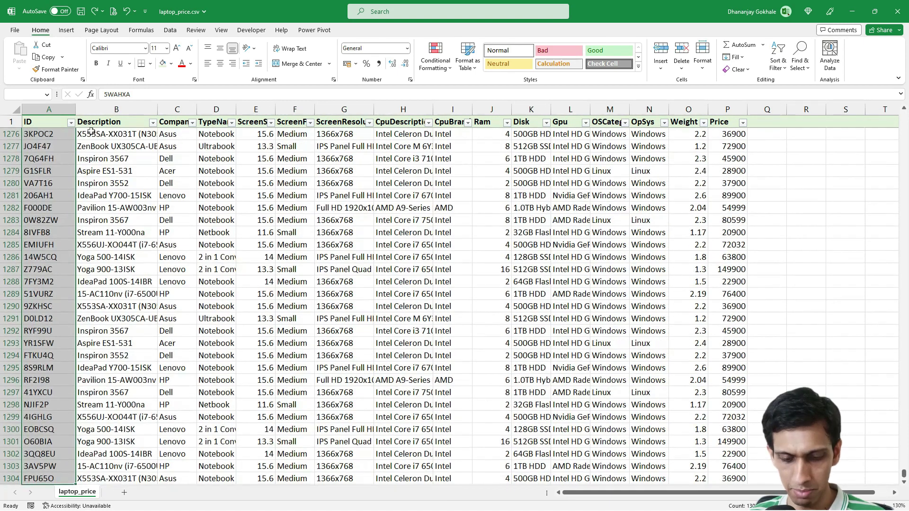
pyautogui.hotkey('ctrl', 'c')
pyautogui.hotkey('alt', 'Tab')
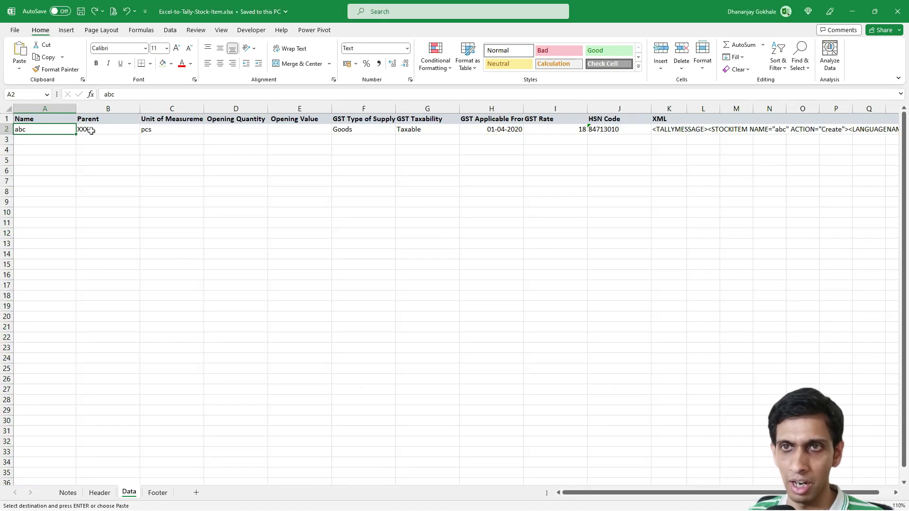
pyautogui.hotkey('ctrl', 'v')
pyautogui.click(91, 131)
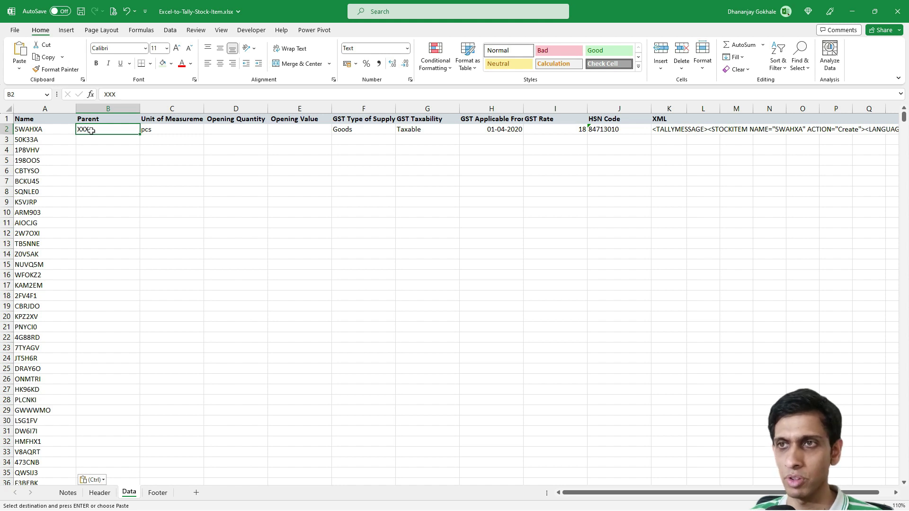
pyautogui.hotkey('alt', 'Tab')
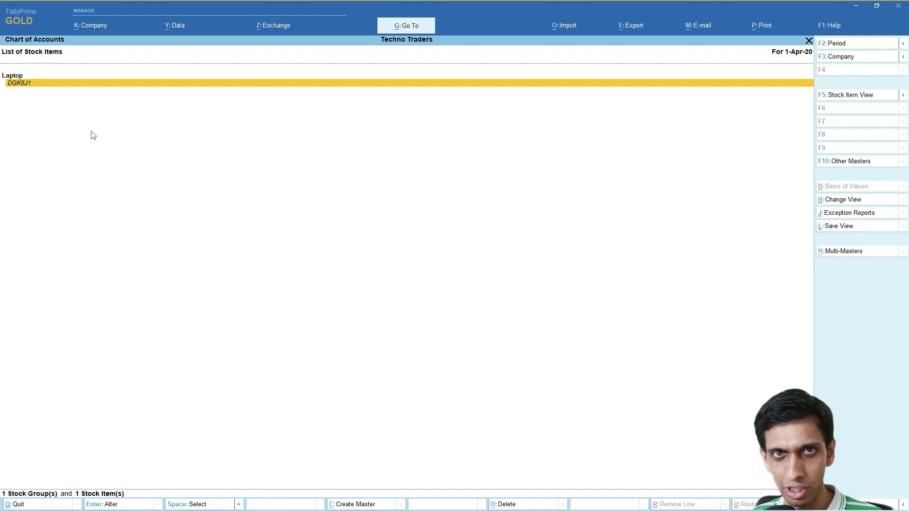
# Enter Laptop as the parent in B2 and fill it down the whole Parent column.
pyautogui.hotkey('alt', 'Tab')
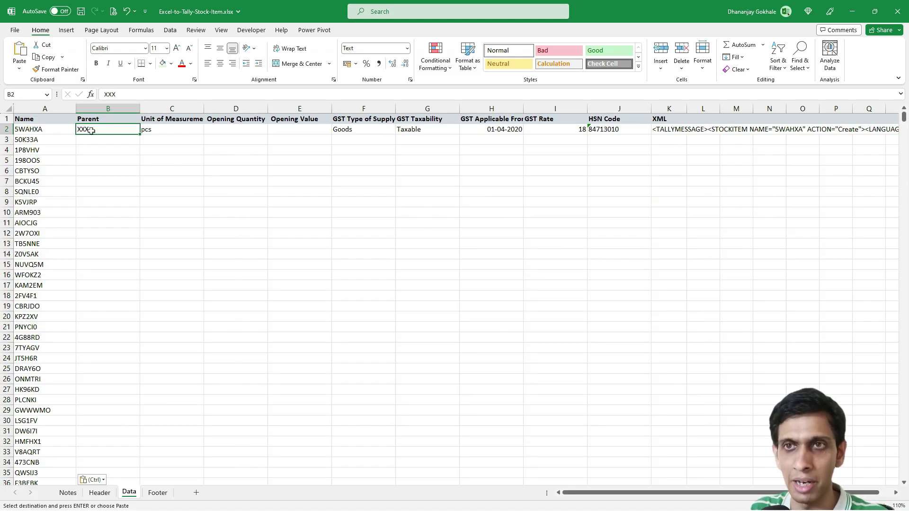
pyautogui.write('Laptop')
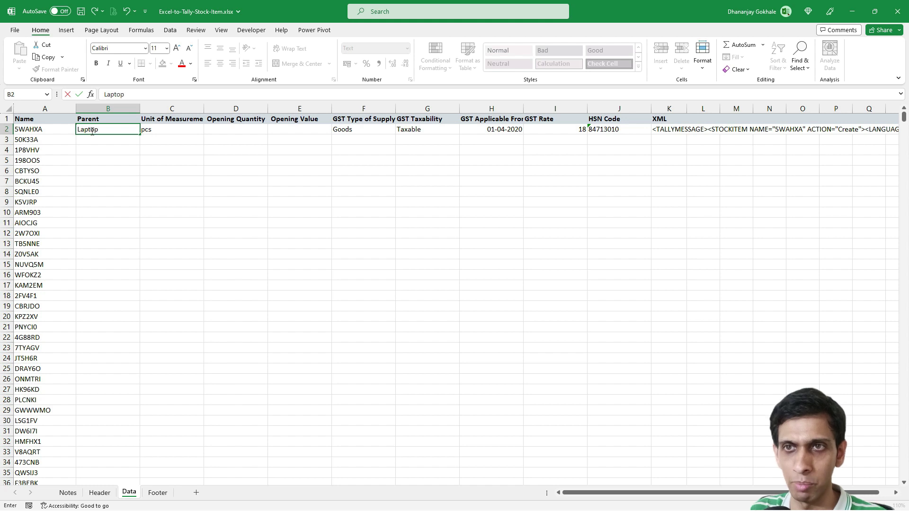
pyautogui.press('Return')
pyautogui.click(91, 129)
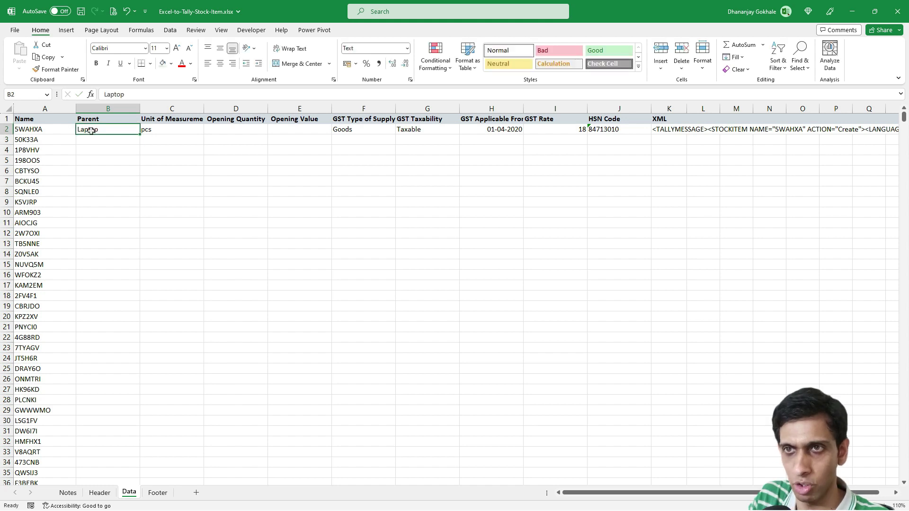
pyautogui.doubleClick(142, 136)
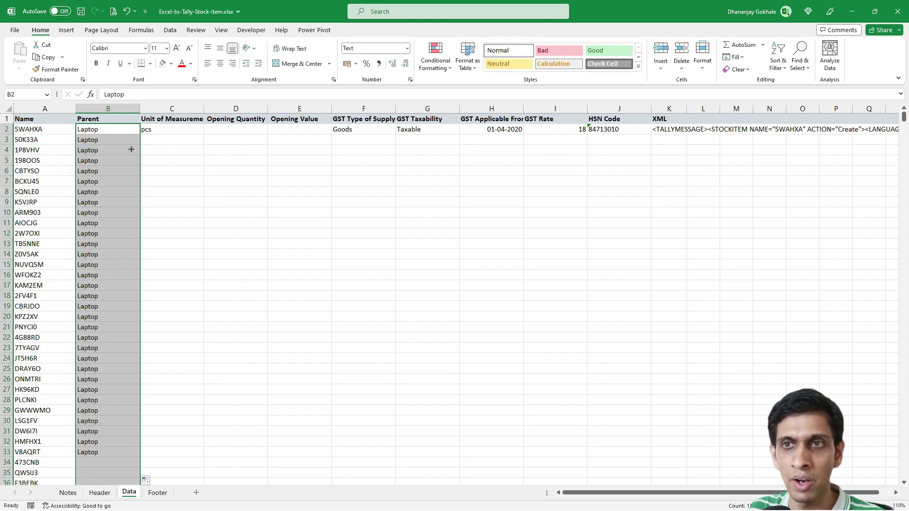
# After checking a Tally stock item's unit, fill pcs down the entire unit column.
pyautogui.click(163, 130)
pyautogui.hotkey('alt', 'Tab')
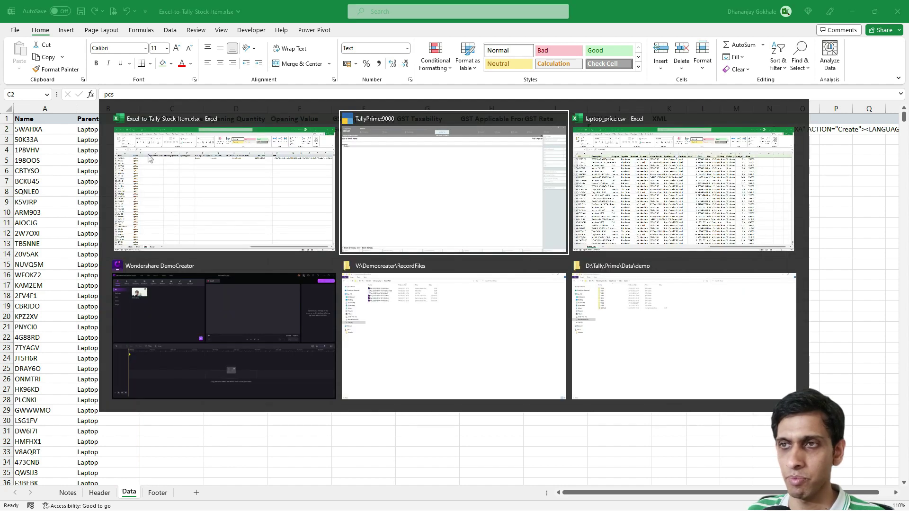
pyautogui.press('Return')
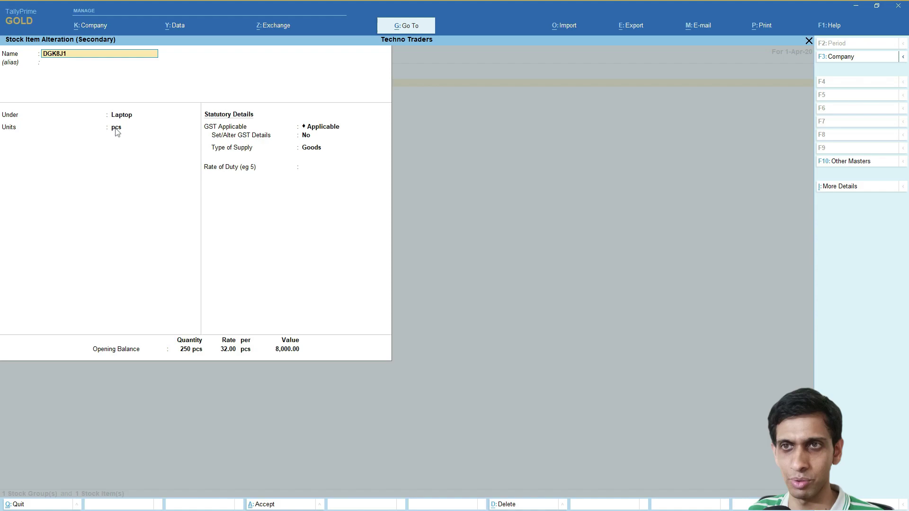
pyautogui.press('Escape')
pyautogui.press('Return')
pyautogui.hotkey('alt', 'Tab')
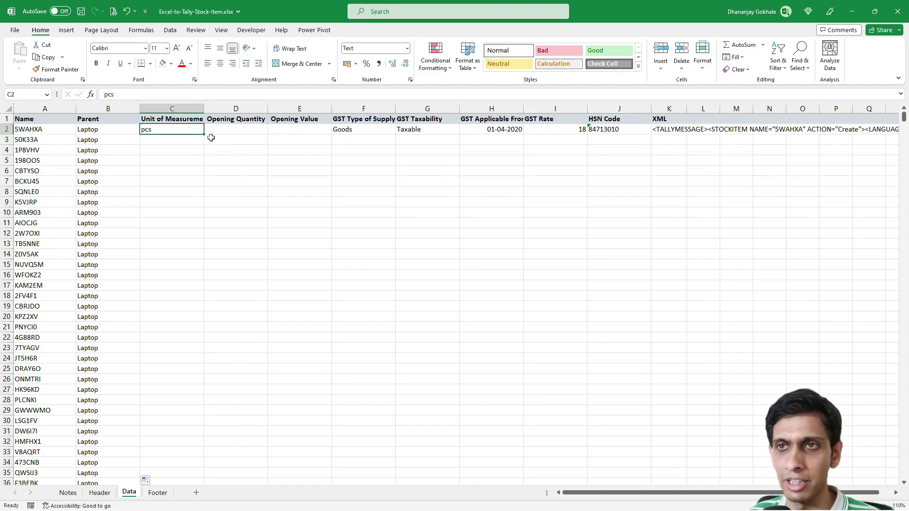
pyautogui.doubleClick(206, 131)
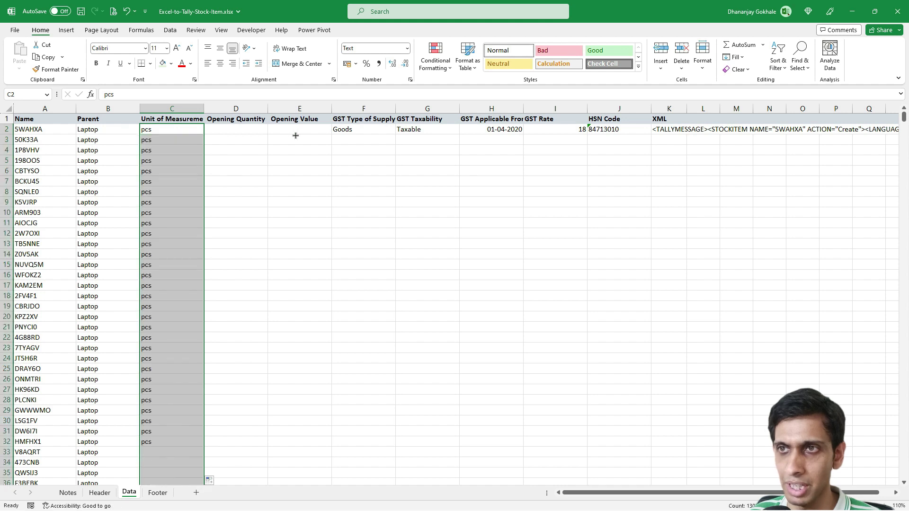
pyautogui.click(342, 131)
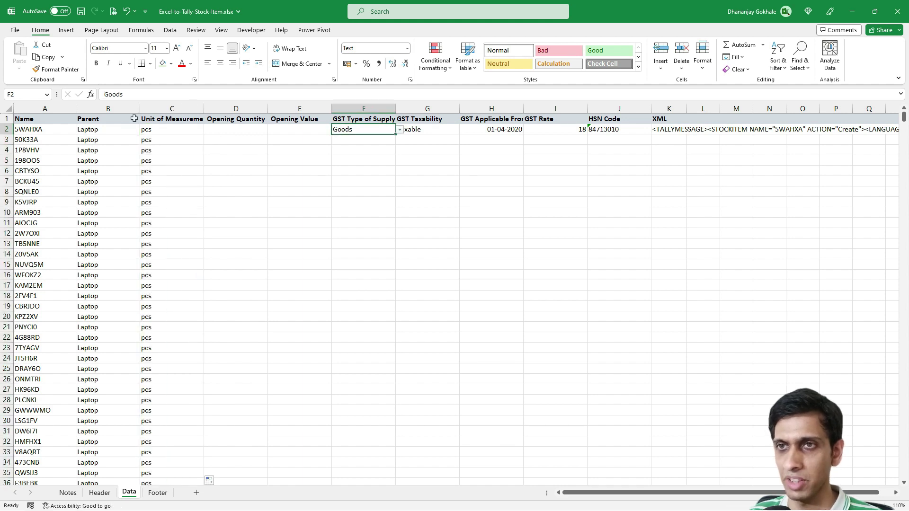
pyautogui.moveTo(91, 117); pyautogui.dragTo(633, 130)
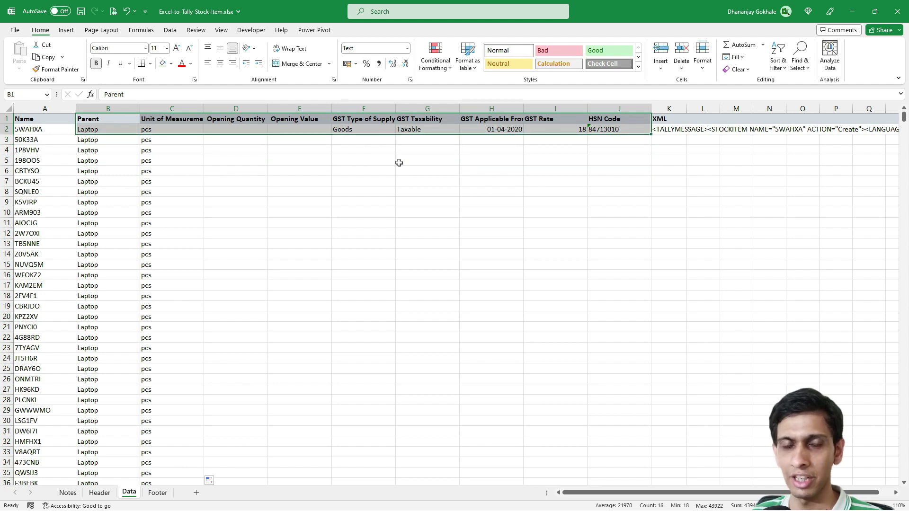
pyautogui.click(95, 128)
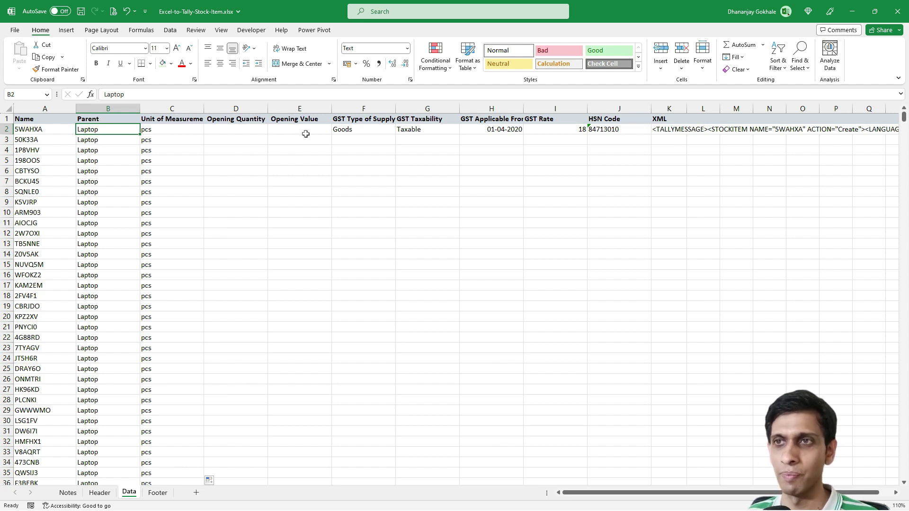
pyautogui.moveTo(345, 127); pyautogui.dragTo(566, 133)
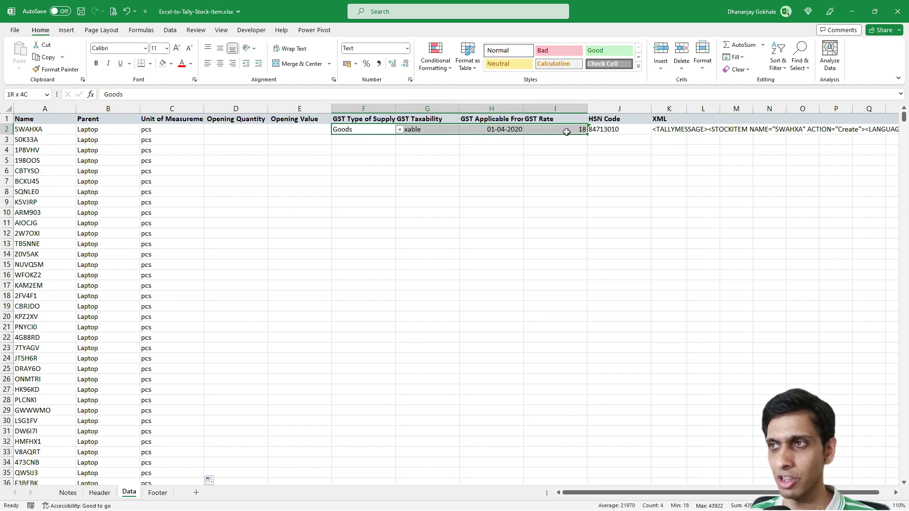
pyautogui.click(229, 130)
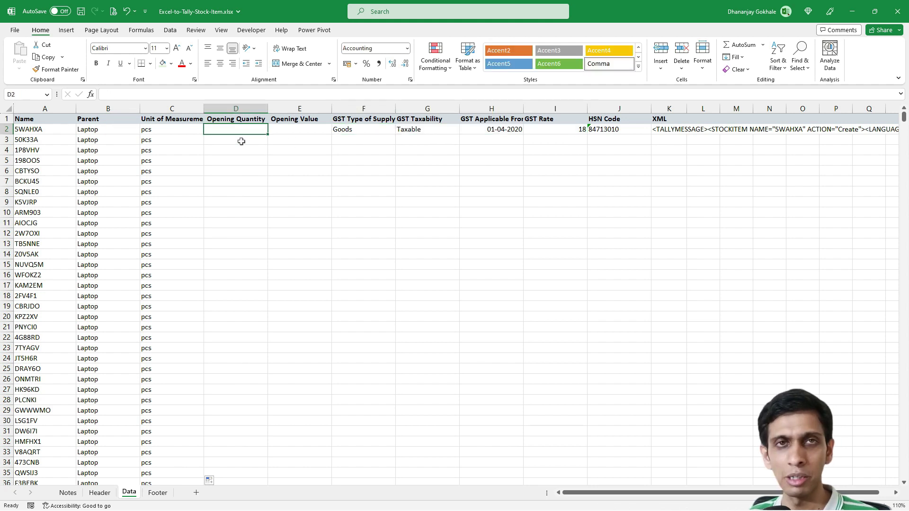
pyautogui.click(294, 130)
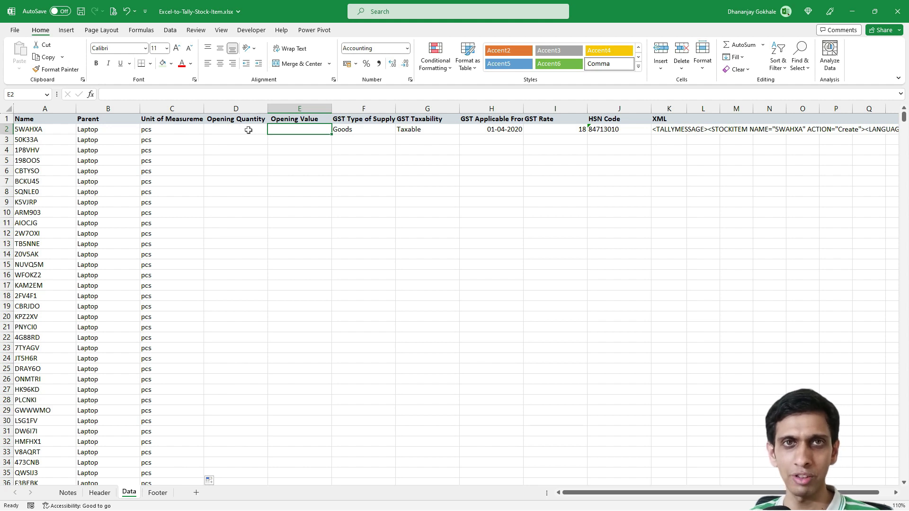
pyautogui.click(358, 128)
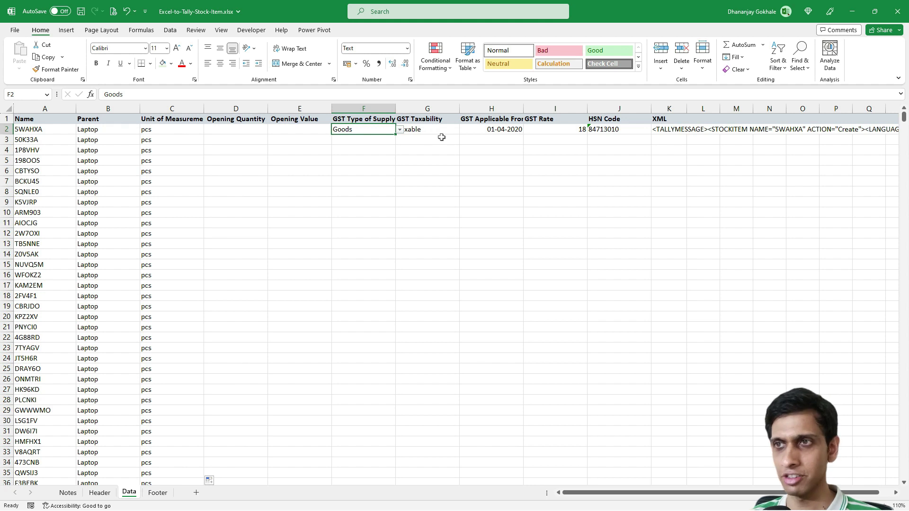
pyautogui.click(400, 130)
pyautogui.press('Escape')
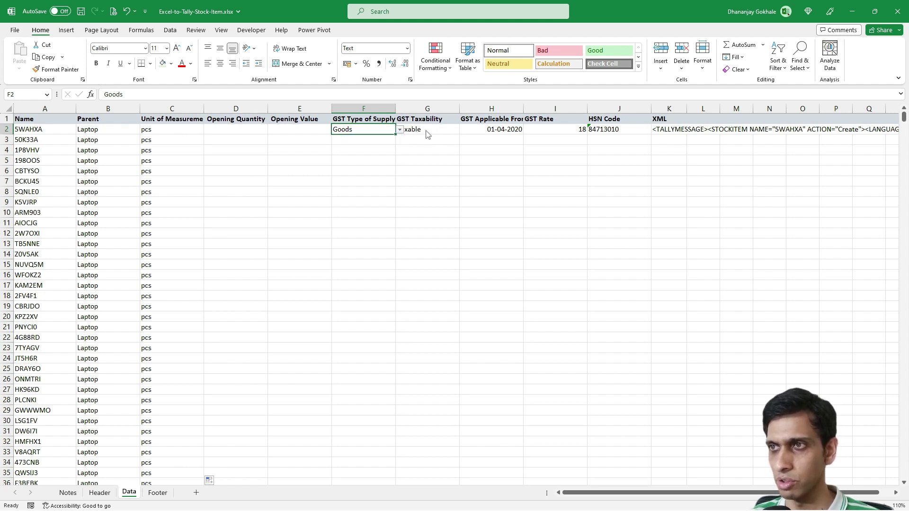
pyautogui.click(427, 133)
pyautogui.click(464, 130)
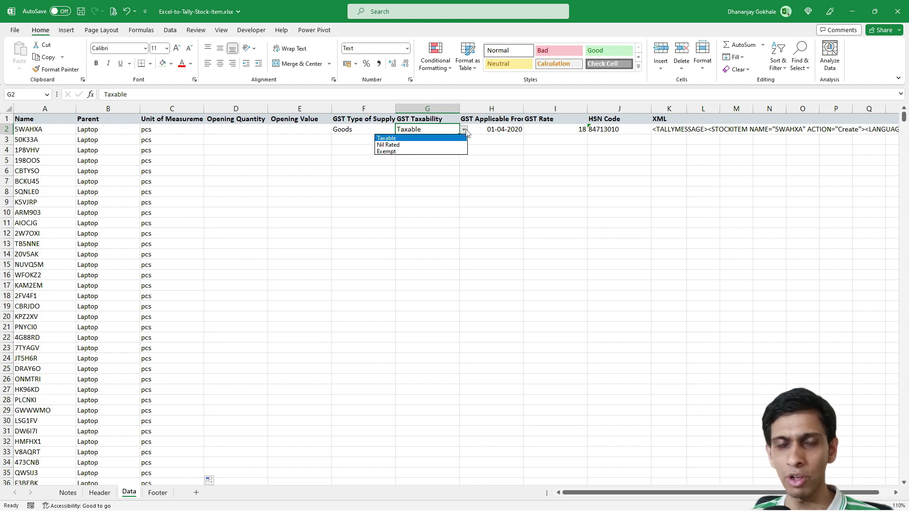
pyautogui.press('Escape')
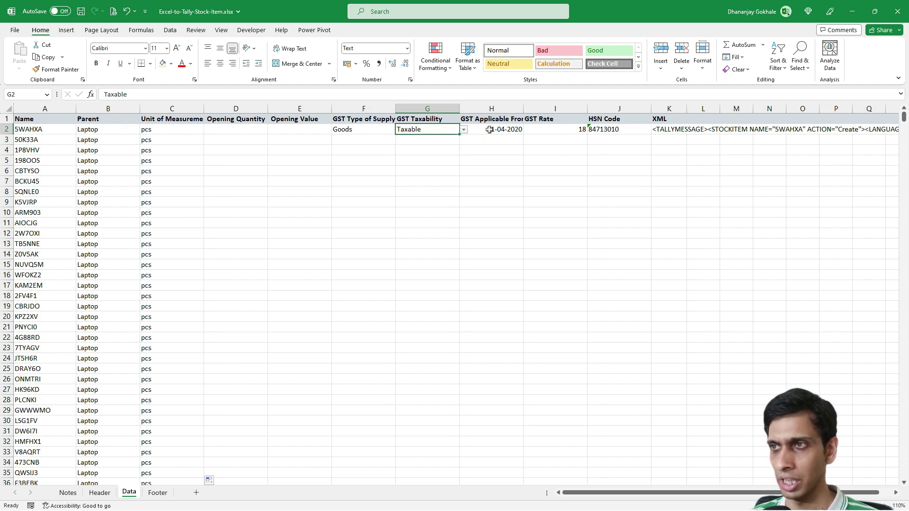
pyautogui.click(490, 131)
pyautogui.click(543, 132)
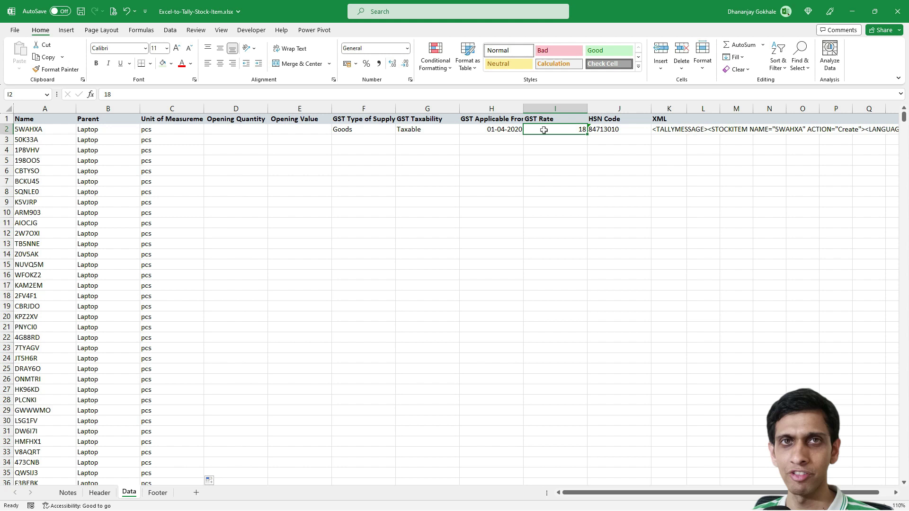
pyautogui.click(505, 134)
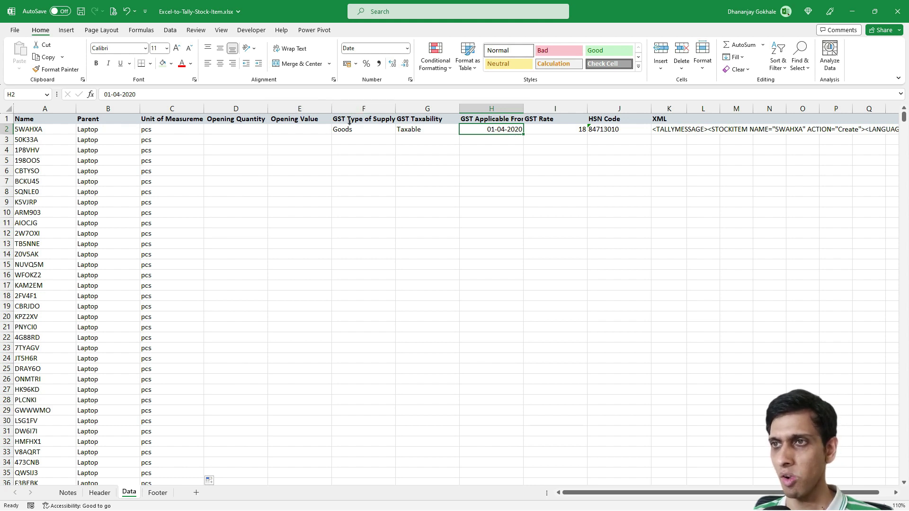
# Fill Goods, Taxable, 01-04-2020, rate 18 and HSN 84713010 from row 2 down to row 1303.
pyautogui.moveTo(363, 138); pyautogui.dragTo(455, 133)
pyautogui.click(365, 150)
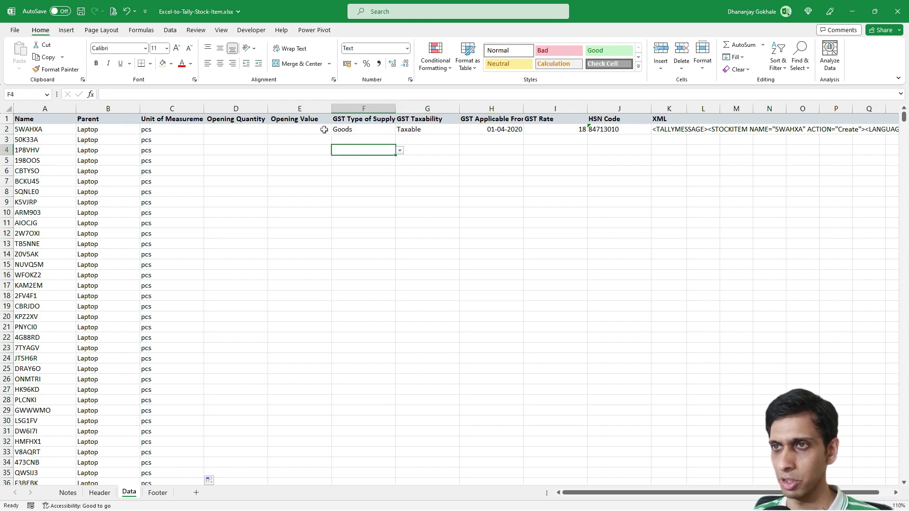
pyautogui.click(162, 170)
pyautogui.hotkey('ctrl', 'Down')
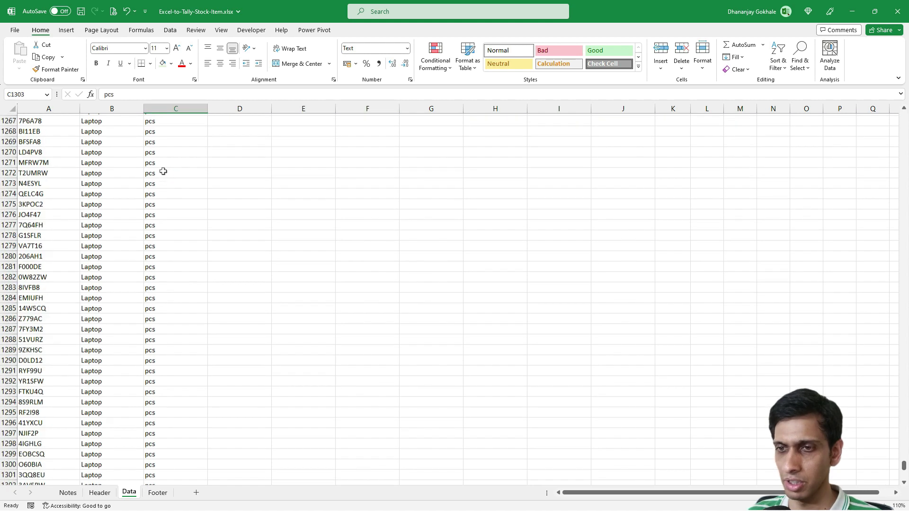
pyautogui.press('Right')
pyautogui.press('Right')
pyautogui.press('Right')
pyautogui.hotkey('ctrl', 'shift', 'Up')
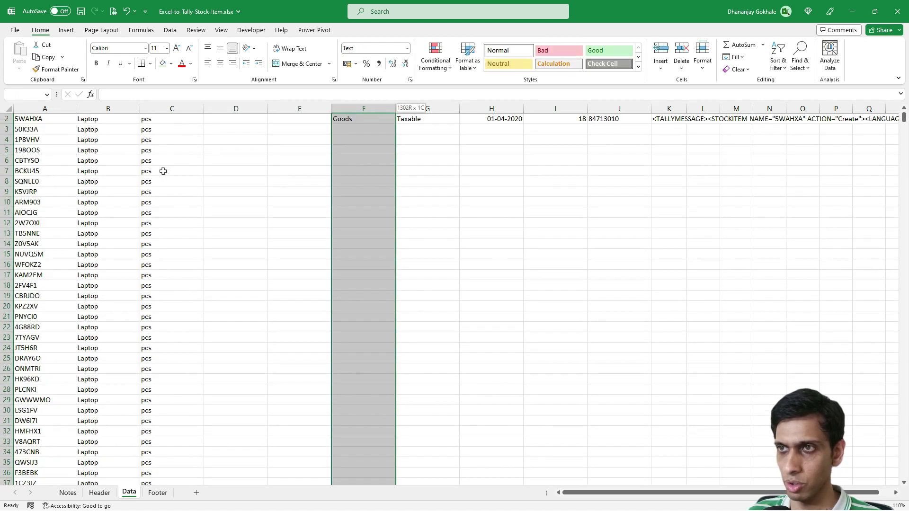
pyautogui.hotkey('shift', 'Right')
pyautogui.hotkey('shift', 'Right')
pyautogui.hotkey('shift', 'Right')
pyautogui.hotkey('shift', 'Right')
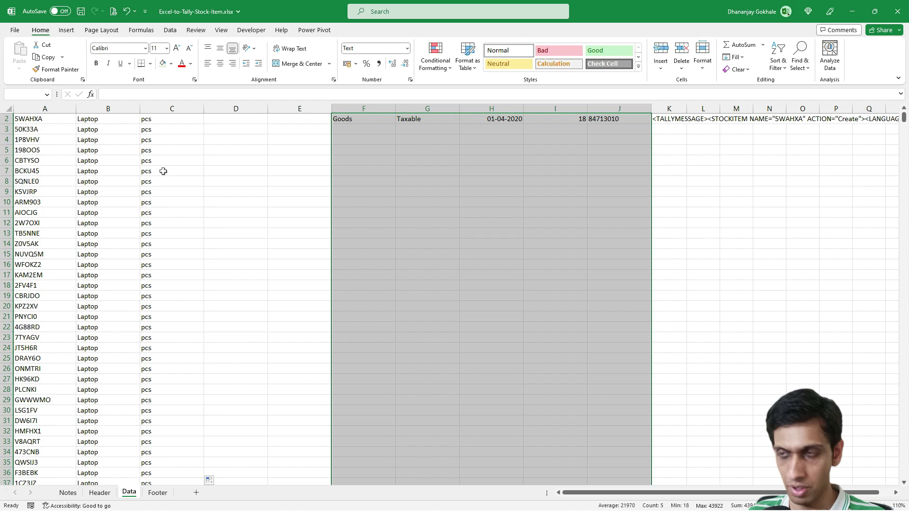
pyautogui.hotkey('ctrl', 'd')
# Check the filled rows at the bottom, then return to the top's opening quantity column.
pyautogui.hotkey('ctrl', 'Down')
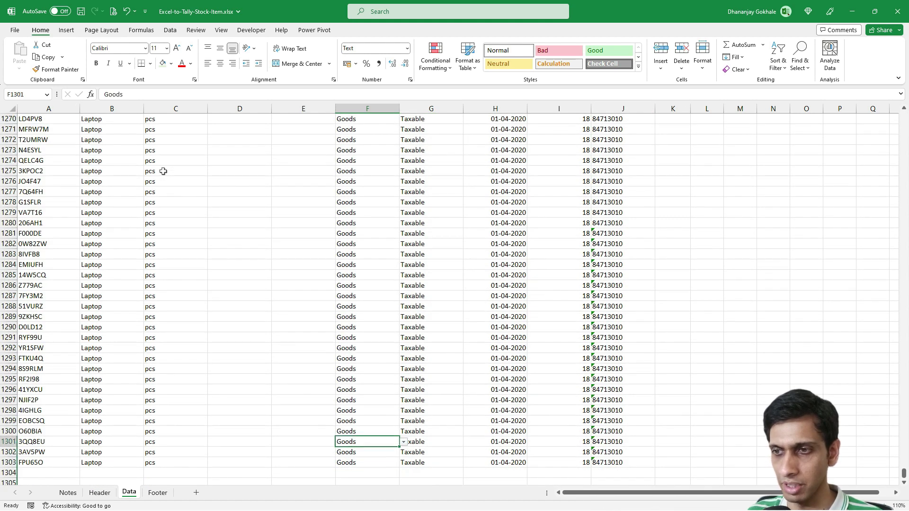
pyautogui.hotkey('ctrl', 'Up')
pyautogui.press('Down')
pyautogui.press('Left')
pyautogui.press('Left')
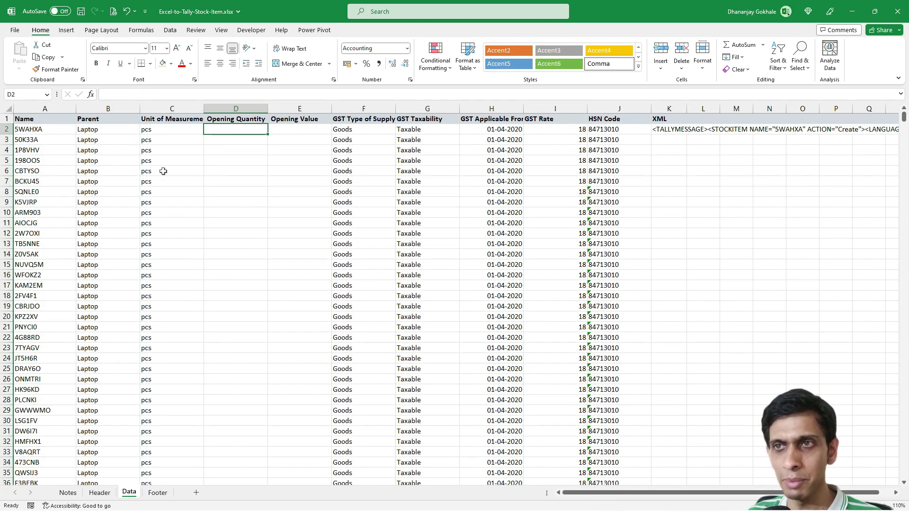
pyautogui.press('Down')
pyautogui.press('Down')
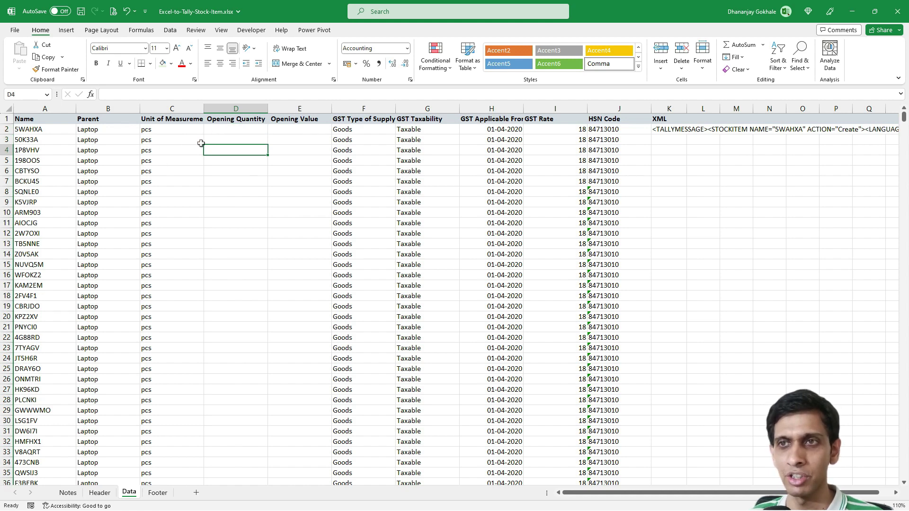
# Enter an opening quantity of 15 for item 50K33A.
pyautogui.click(225, 141)
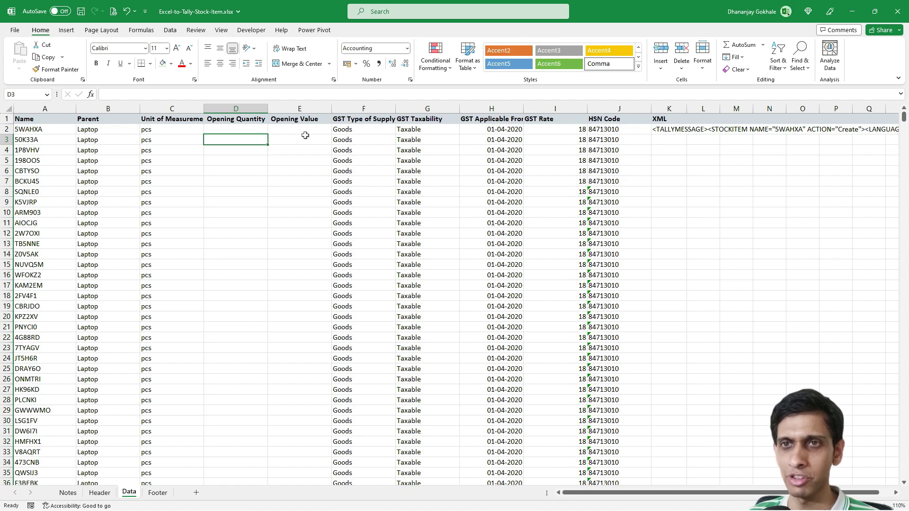
pyautogui.press('Down')
pyautogui.press('Down')
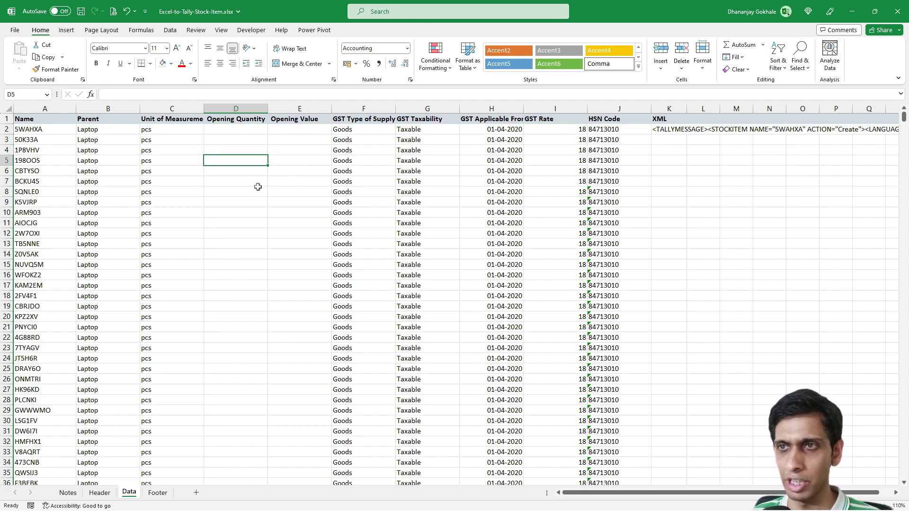
pyautogui.click(240, 144)
pyautogui.click(23, 141)
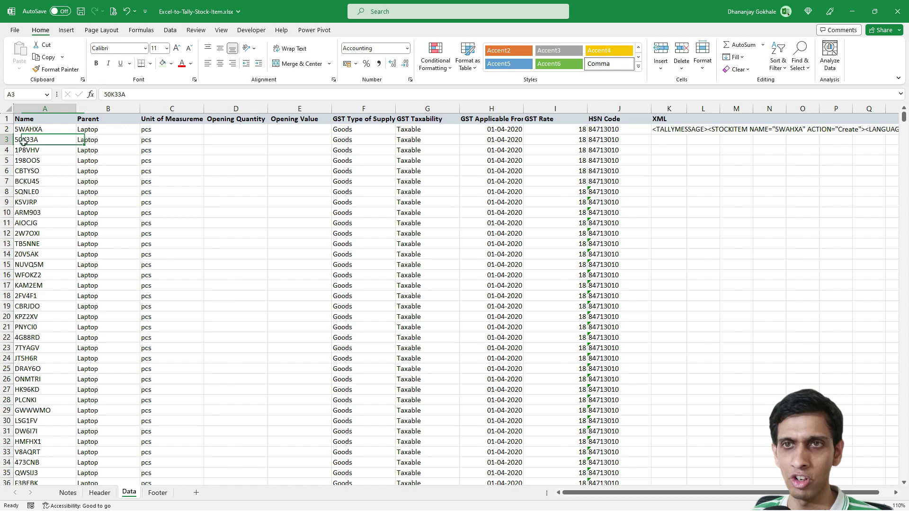
pyautogui.click(245, 140)
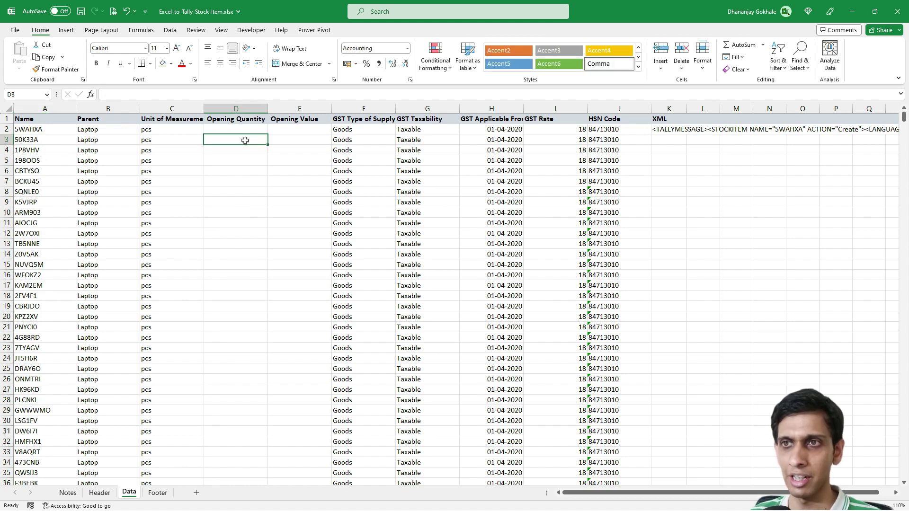
pyautogui.write('15')
pyautogui.press('Return')
# Give 50K33A an opening value of 15,00,000 and save the workbook.
pyautogui.press('Up')
pyautogui.press('Right')
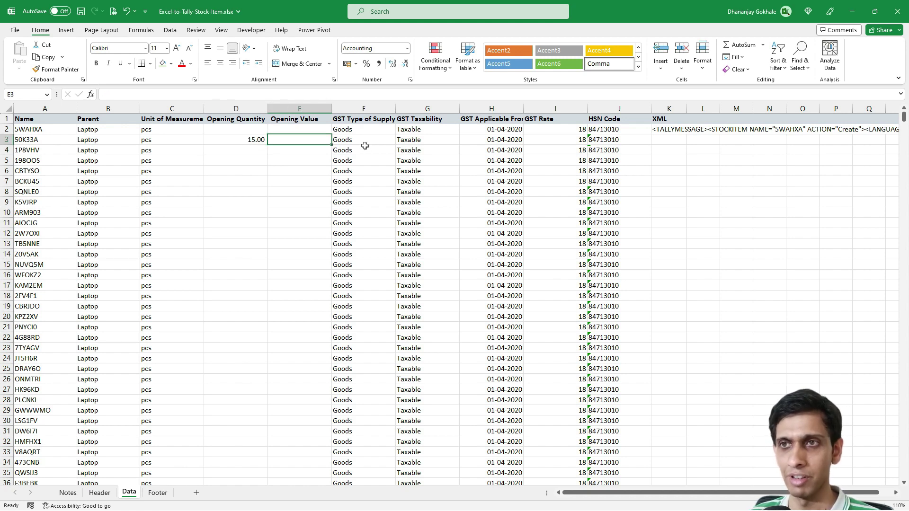
pyautogui.write('15,00,000')
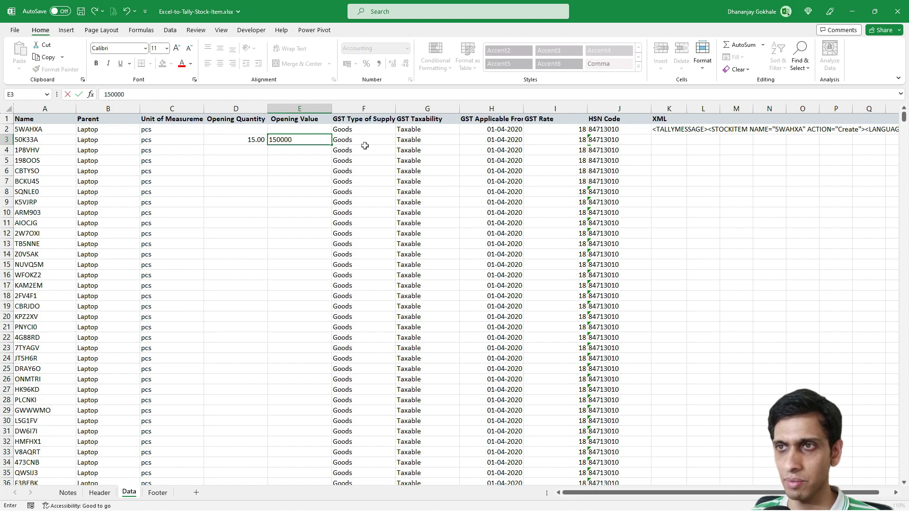
pyautogui.press('Return')
pyautogui.press('Up')
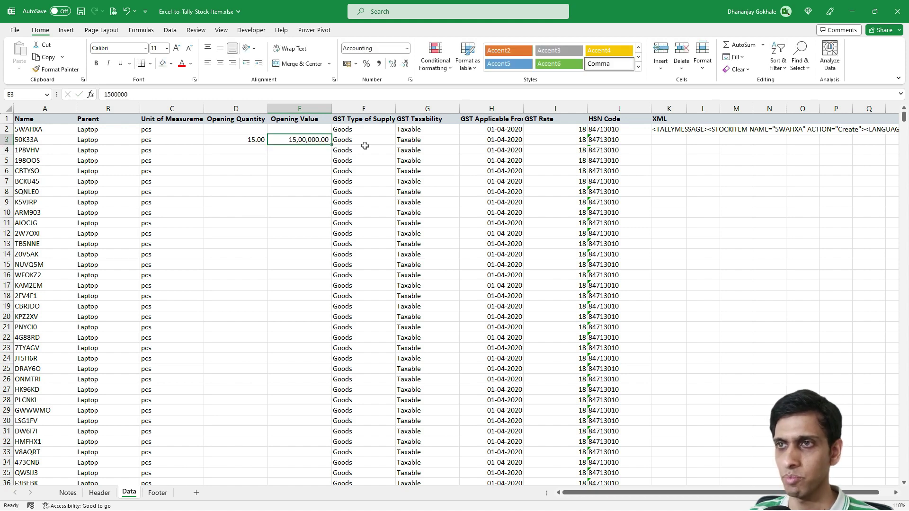
pyautogui.hotkey('ctrl', 's')
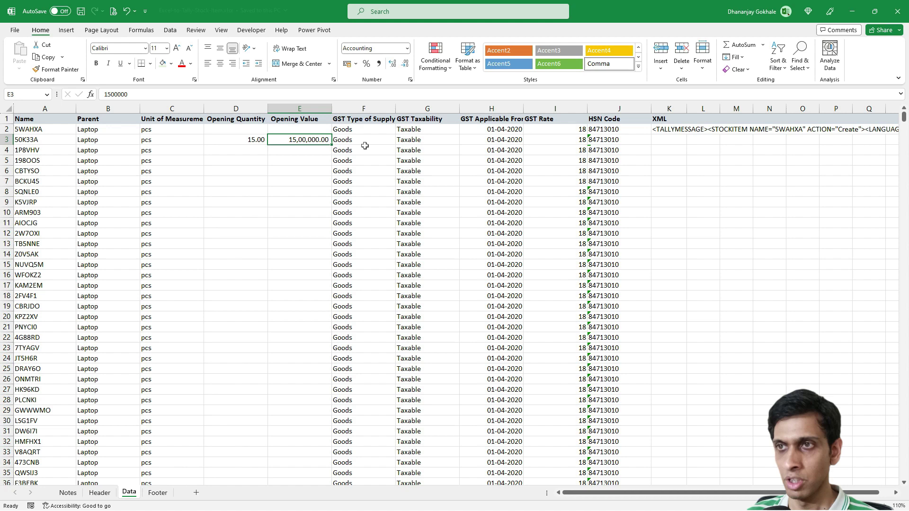
# Copy K2's XML formula down the whole of column K and spot-check a lower row.
pyautogui.click(658, 133)
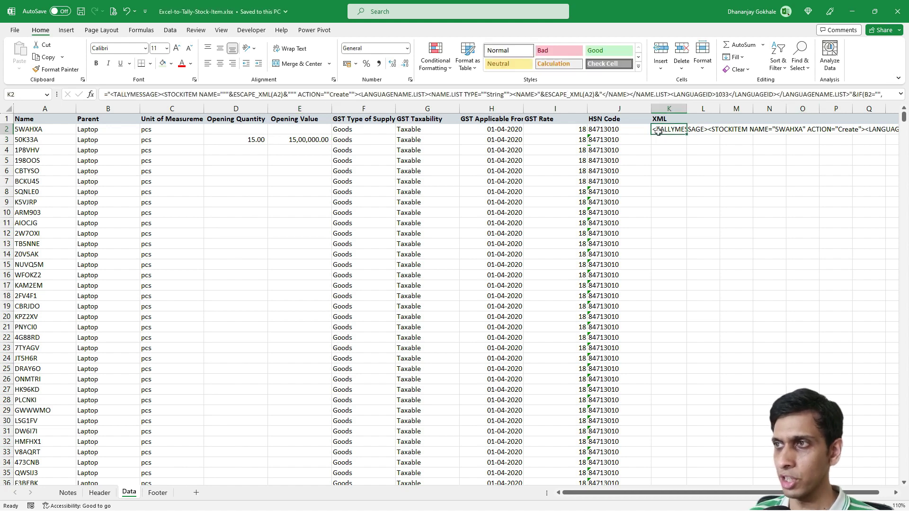
pyautogui.doubleClick(687, 135)
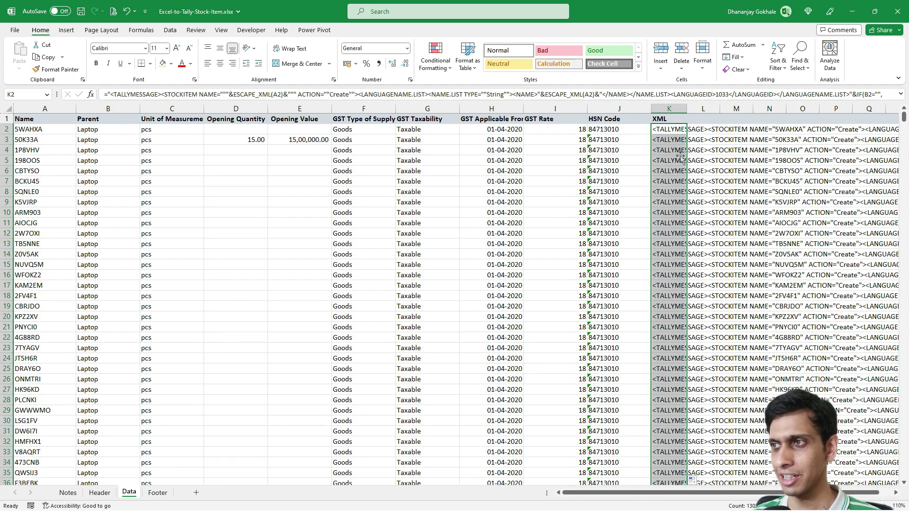
pyautogui.click(672, 170)
pyautogui.scroll(-5, 671, 171)
pyautogui.scroll(5, 672, 171)
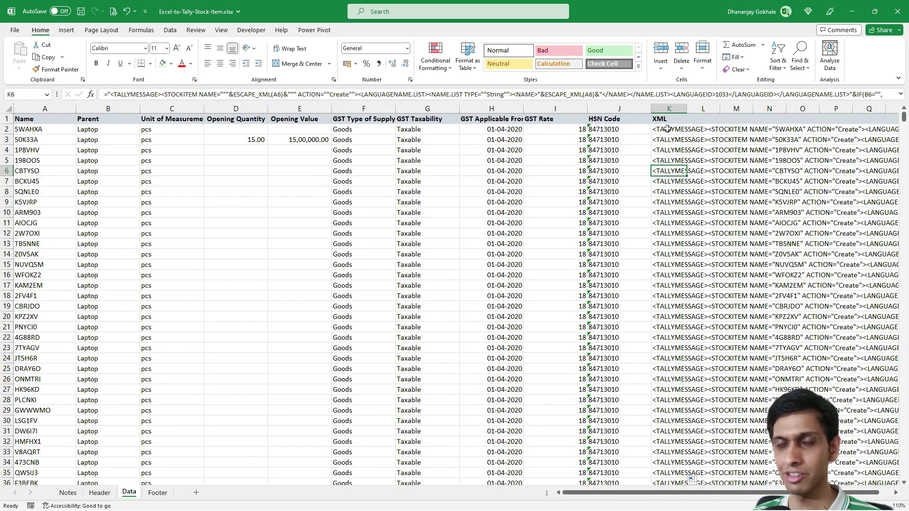
pyautogui.click(668, 129)
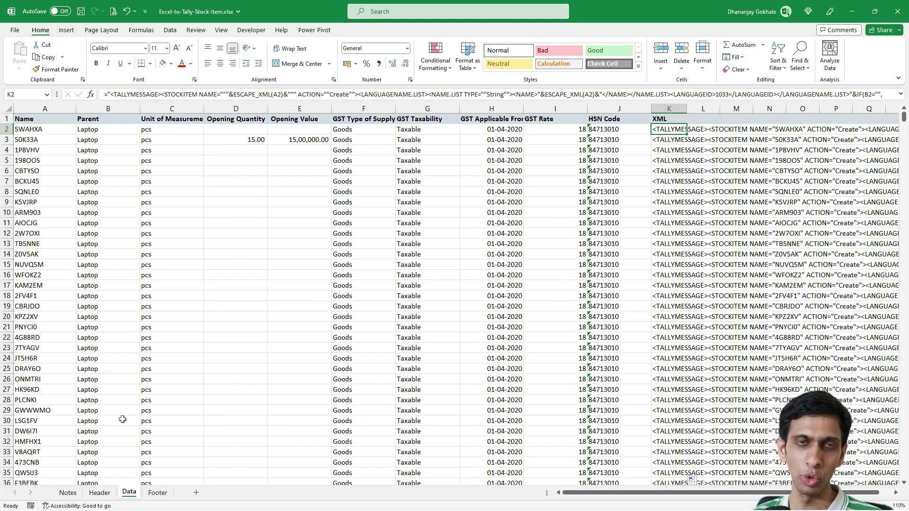
# Launch a new Notepad document by searching 'note' in Windows search.
pyautogui.click(34, 505)
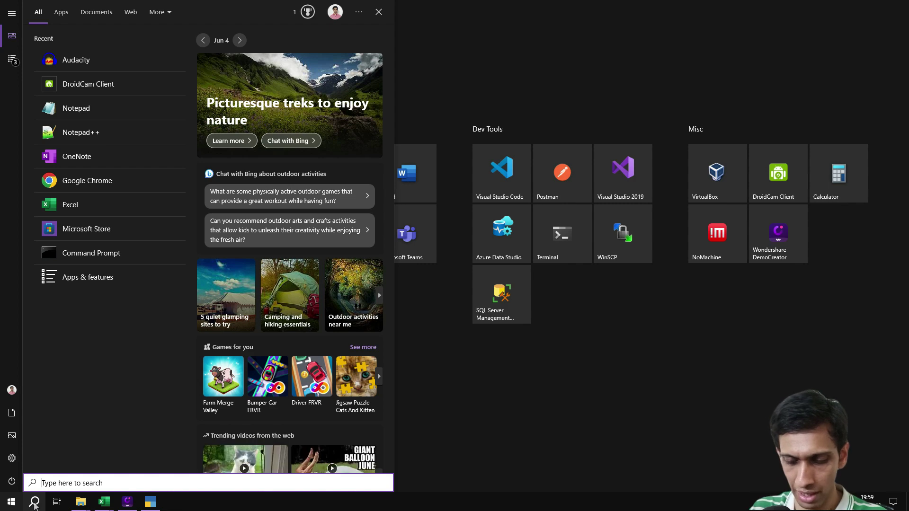
pyautogui.write('note')
pyautogui.press('Return')
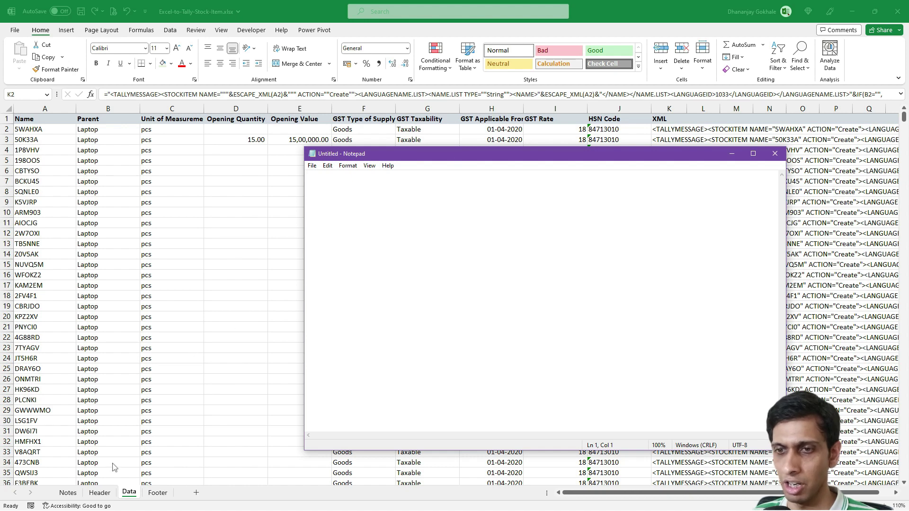
# Paste the Header sheet's ten tag lines, A1 to A10, into Notepad.
pyautogui.click(99, 493)
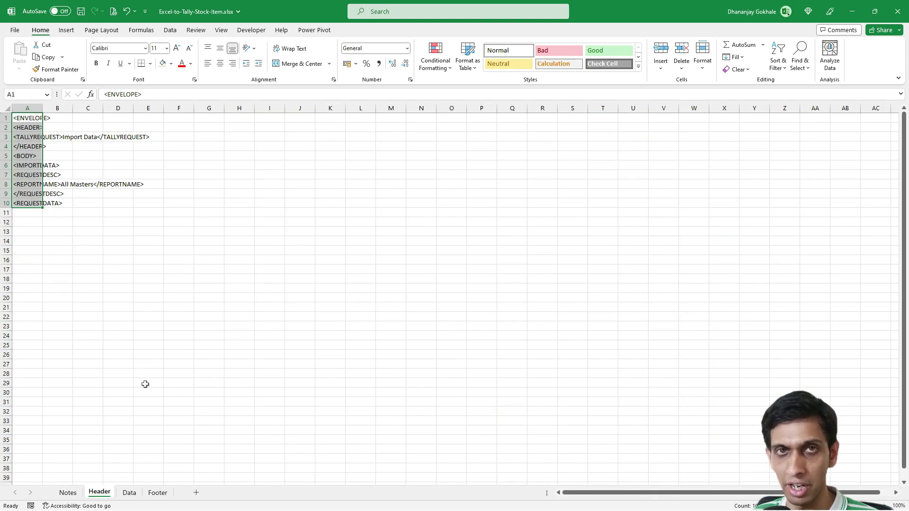
pyautogui.hotkey('ctrl', 'Home')
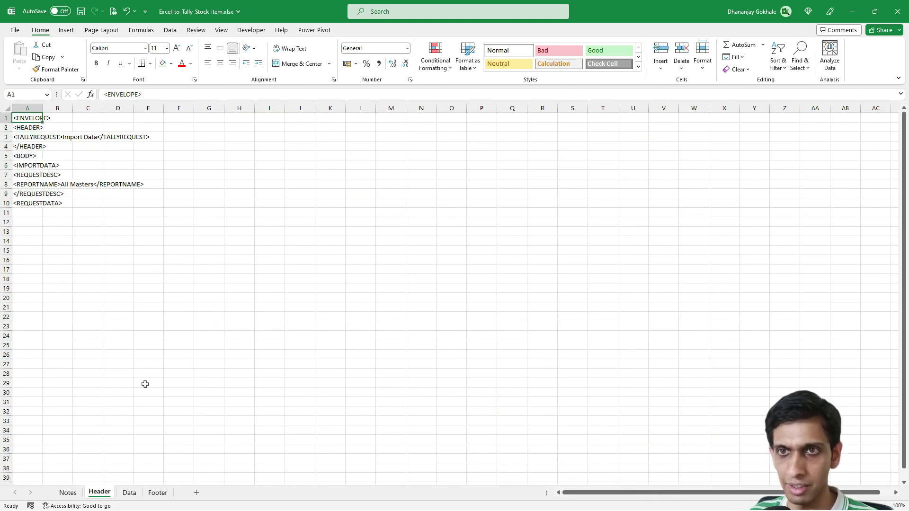
pyautogui.hotkey('ctrl', 'shift', 'Down')
pyautogui.hotkey('ctrl', 'c')
pyautogui.hotkey('alt', 'Tab')
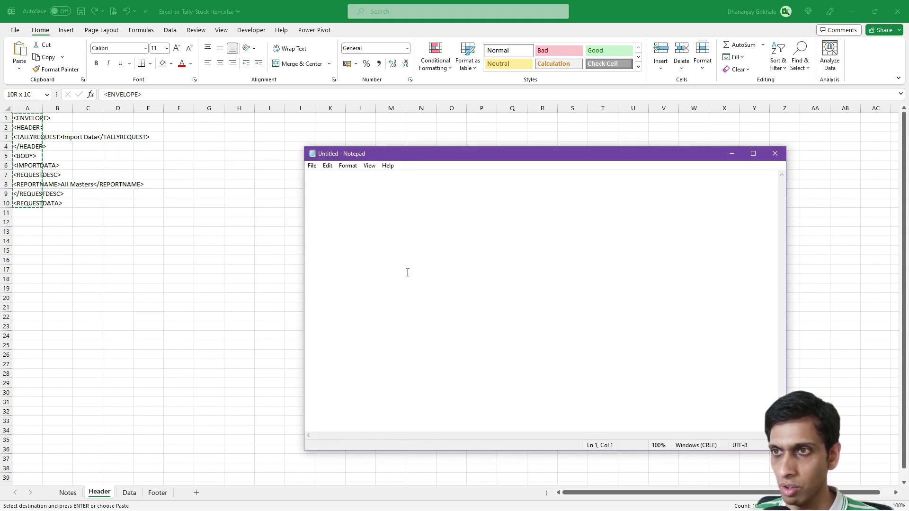
pyautogui.hotkey('ctrl', 'v')
pyautogui.hotkey('alt', 'Tab')
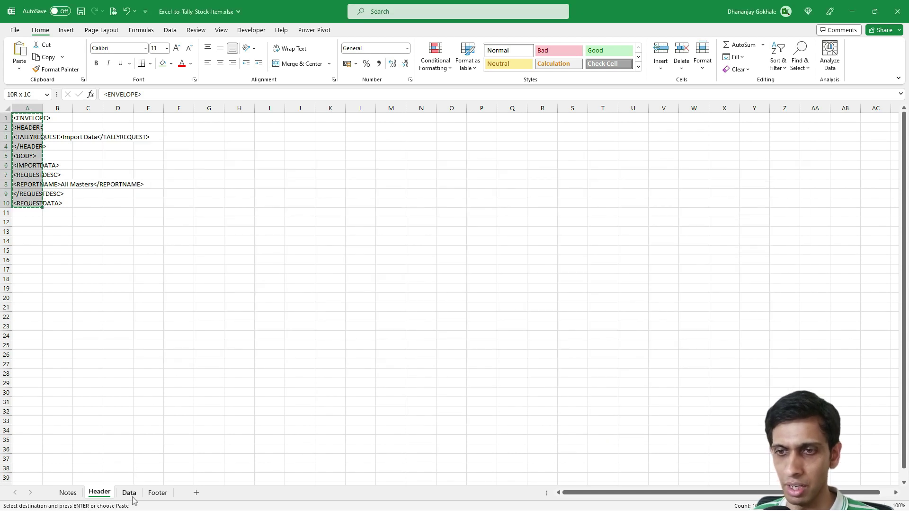
# Paste the Data sheet's XML cells K2:K1303 into Notepad beneath the header tags.
pyautogui.click(129, 493)
pyautogui.press('Down')
pyautogui.press('Up')
pyautogui.press('Up')
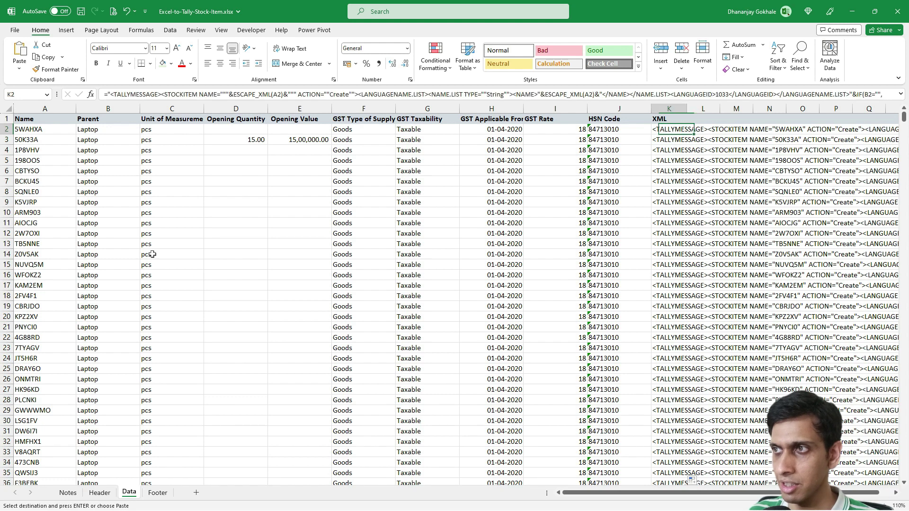
pyautogui.press('Down')
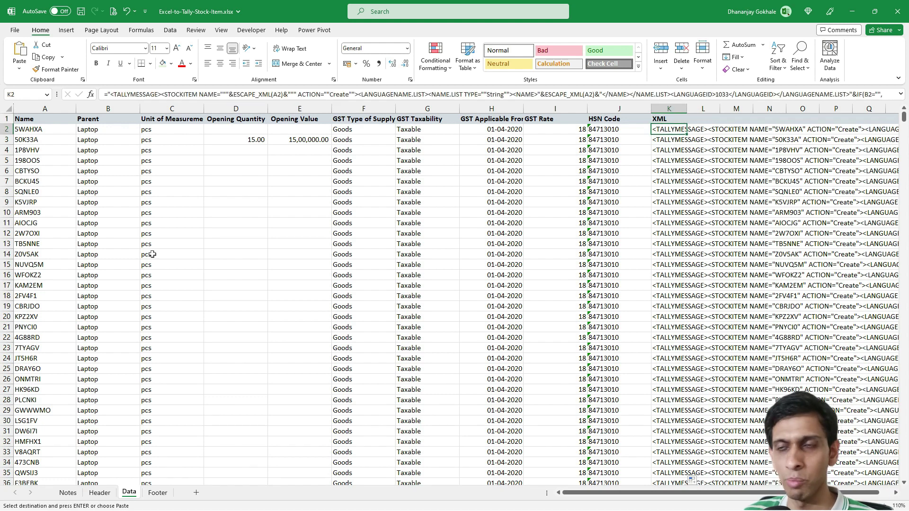
pyautogui.hotkey('ctrl', 'shift', 'Down')
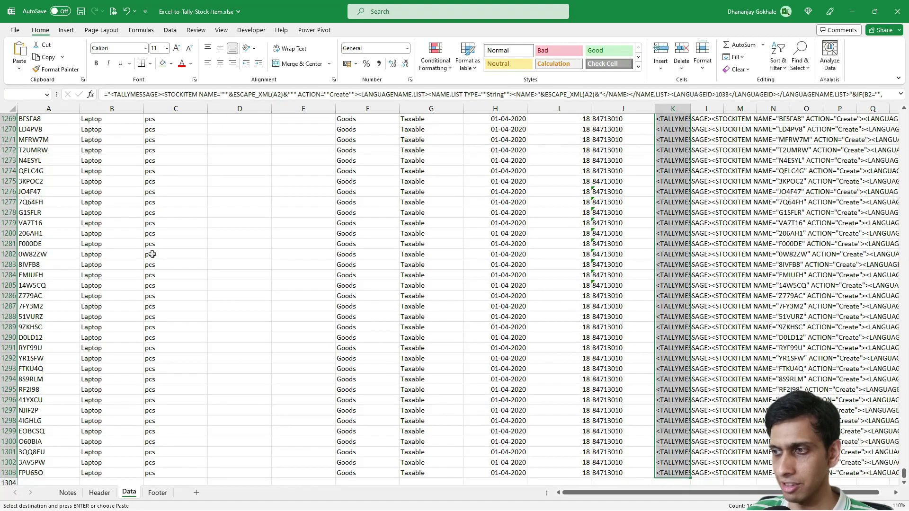
pyautogui.hotkey('ctrl', 'c')
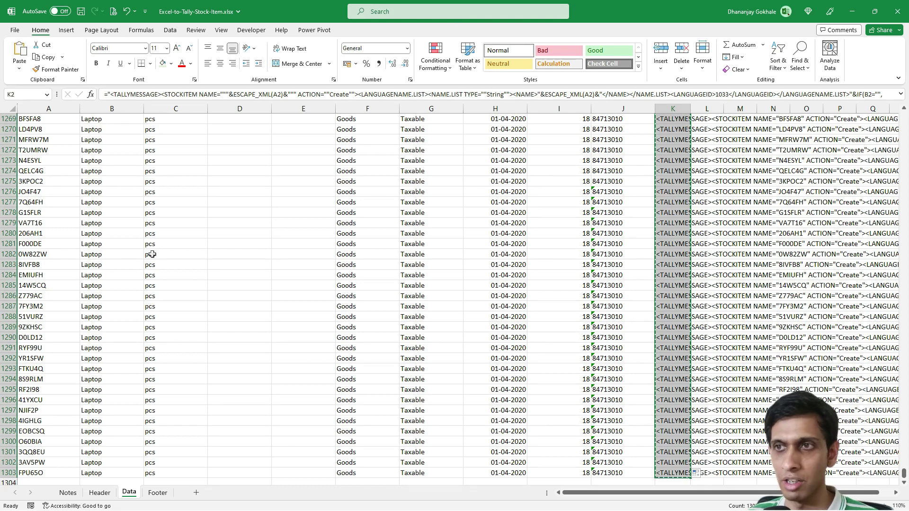
pyautogui.hotkey('alt', 'Tab')
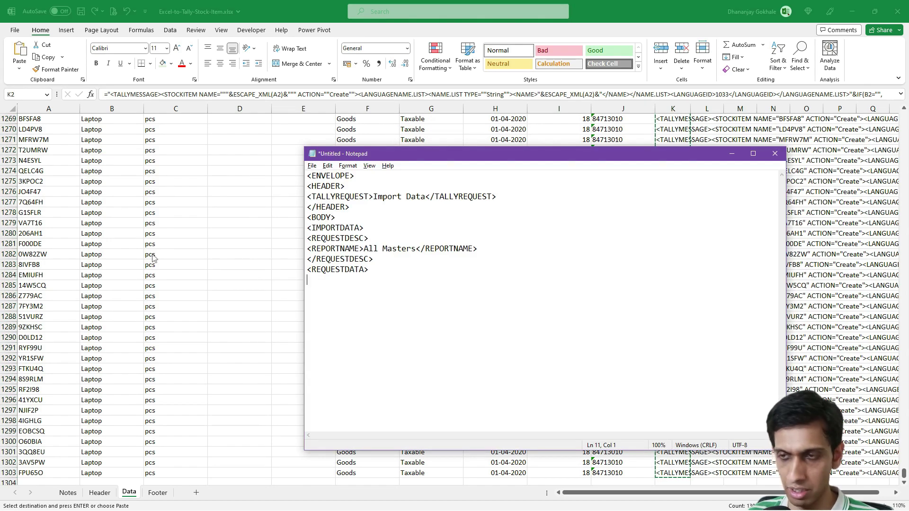
pyautogui.hotkey('ctrl', 'v')
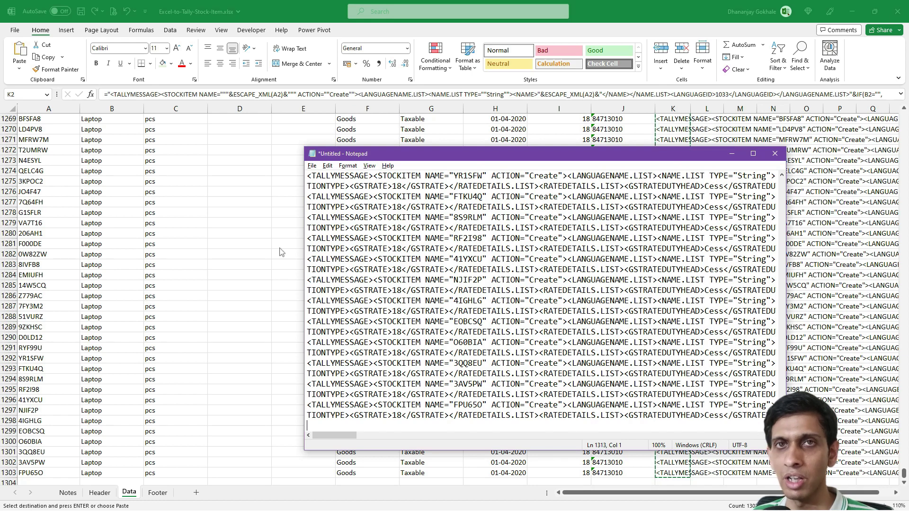
pyautogui.hotkey('alt', 'Tab')
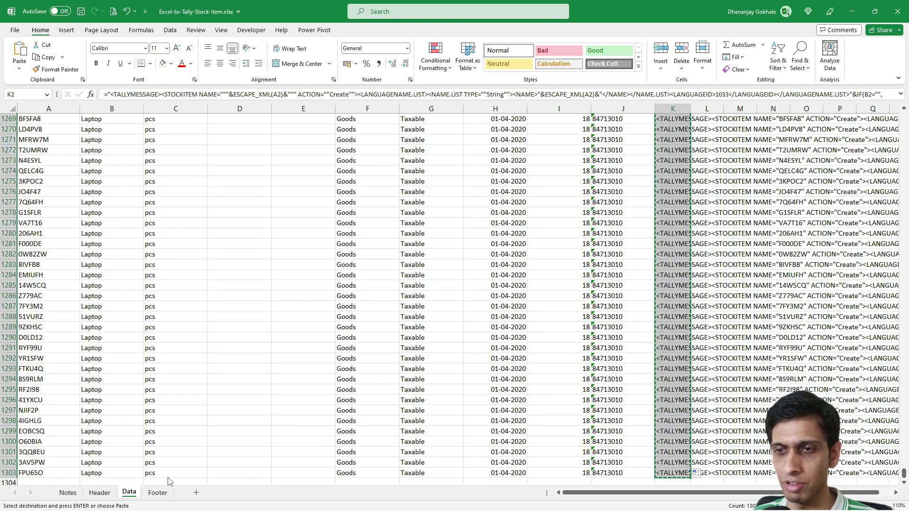
# Append the four closing tags from the Footer sheet to the Notepad XML, then Save As.
pyautogui.click(157, 493)
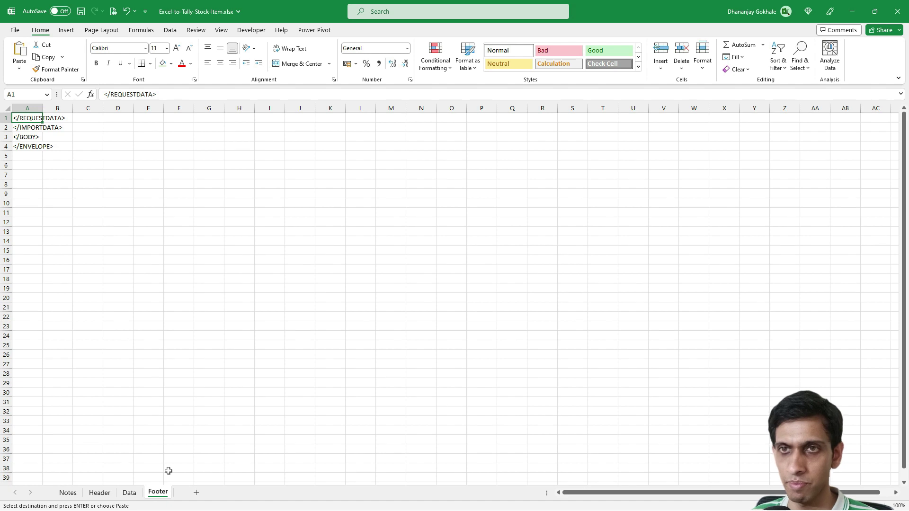
pyautogui.hotkey('alt', 'Tab')
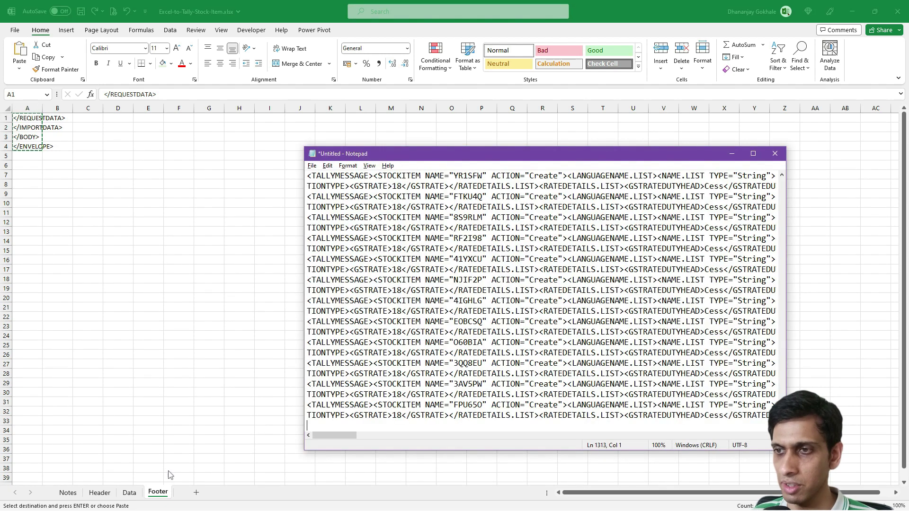
pyautogui.hotkey('ctrl', 'v')
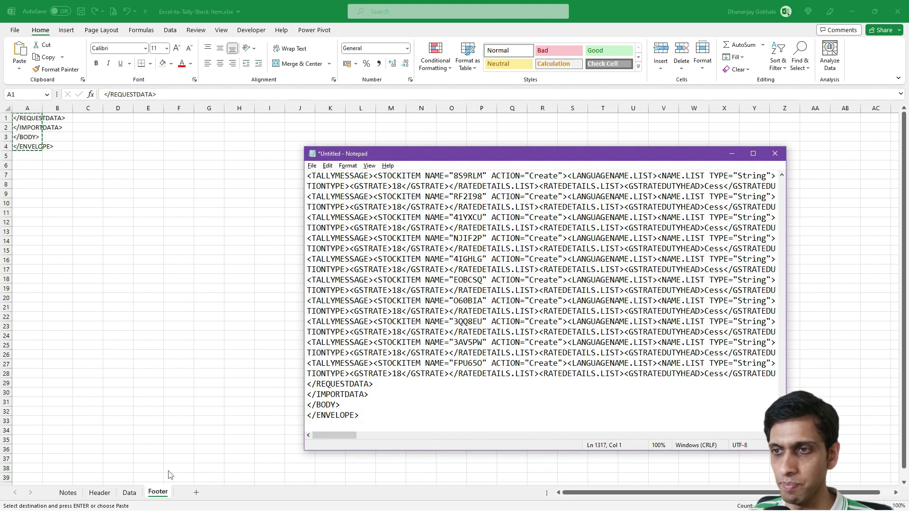
pyautogui.hotkey('ctrl', 'Home')
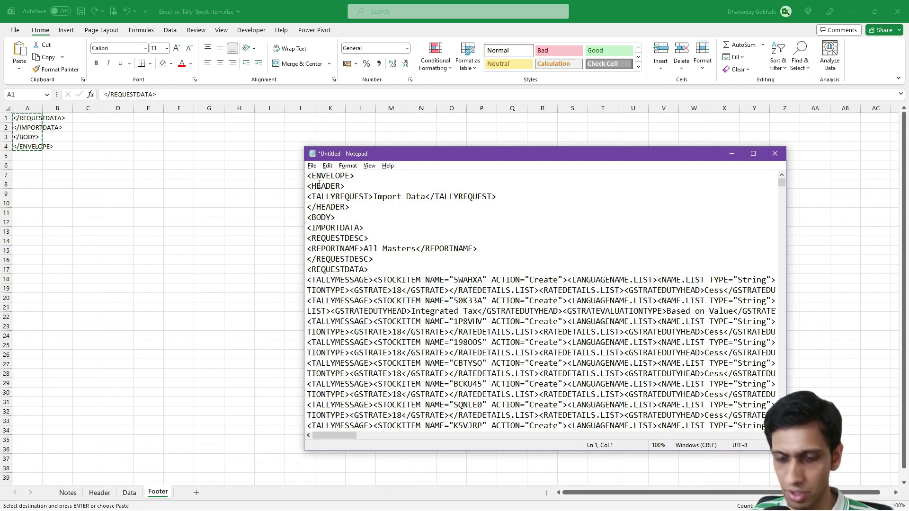
pyautogui.hotkey('ctrl', 's')
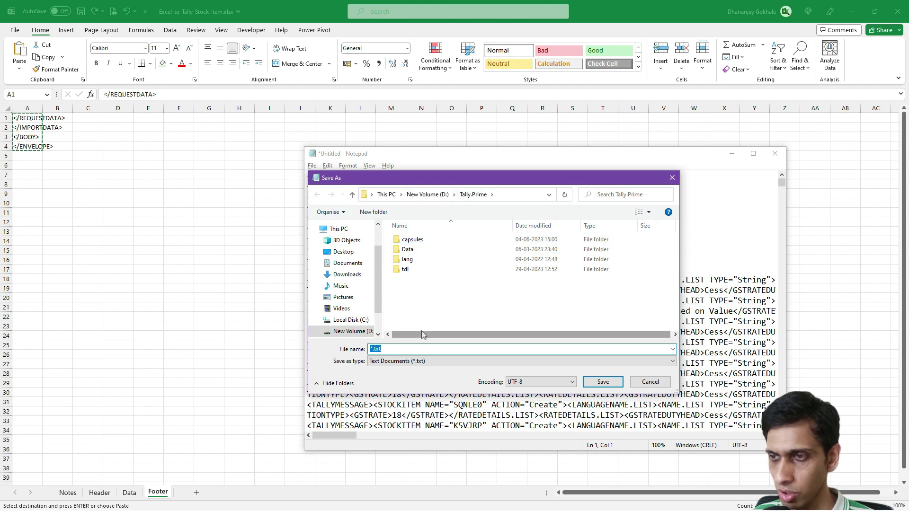
# Save the XML as stockitem.xml in Tally.Prime, overwriting the existing stockitem.xml.
pyautogui.write('""')
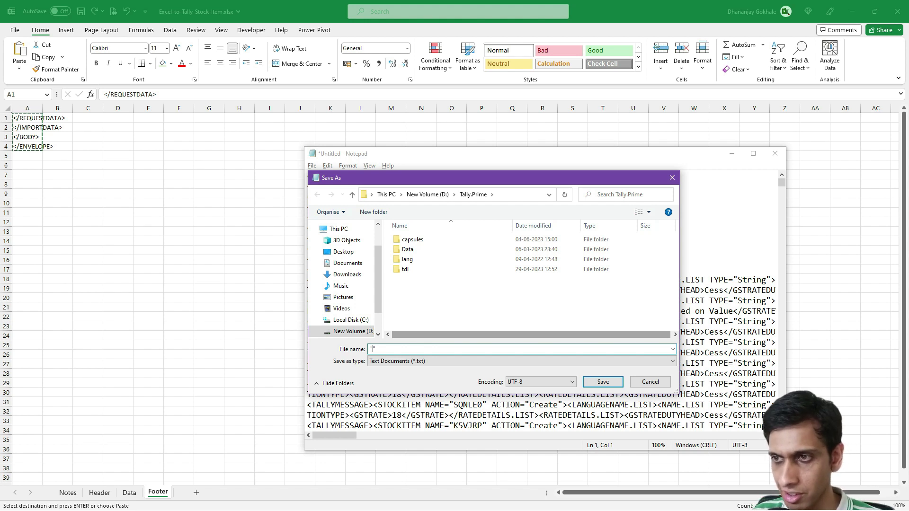
pyautogui.write('ckit')
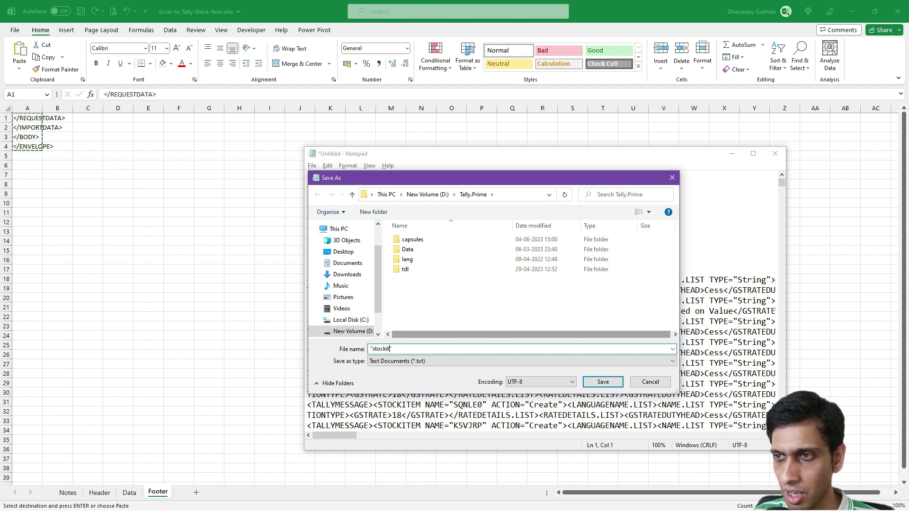
pyautogui.write('em.xml')
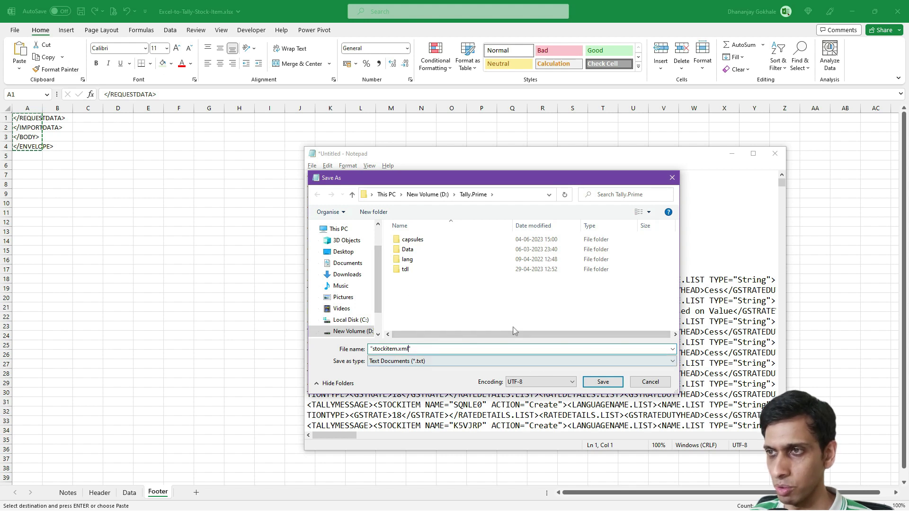
pyautogui.click(599, 382)
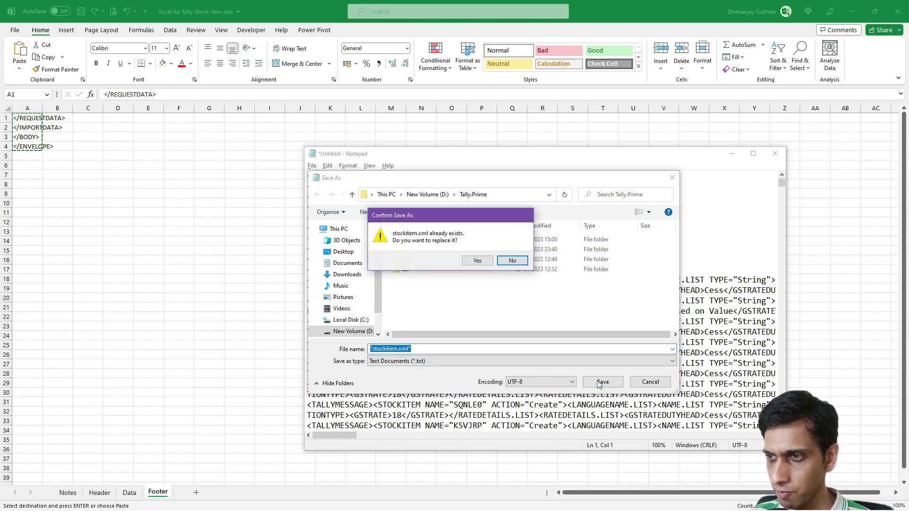
pyautogui.click(477, 261)
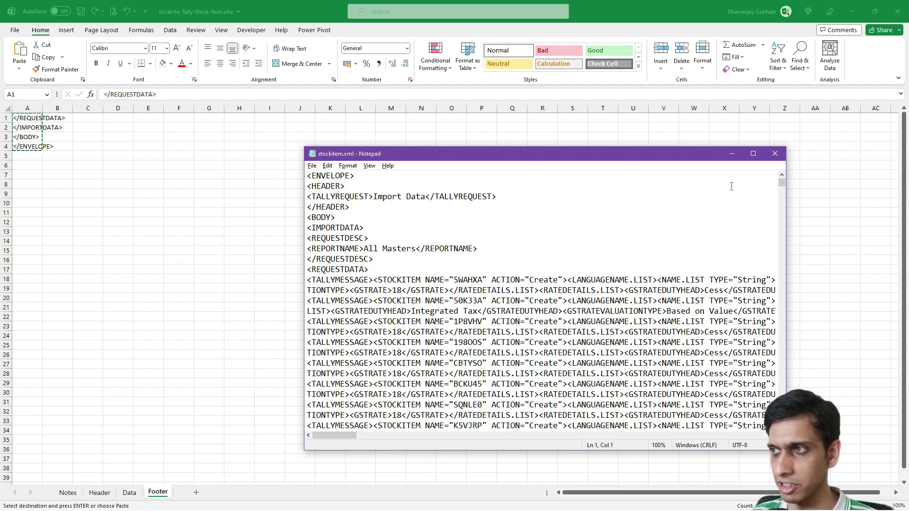
# Close the saved XML in Notepad, review the column A item names in Excel, then switch to TallyPrime.
pyautogui.click(775, 154)
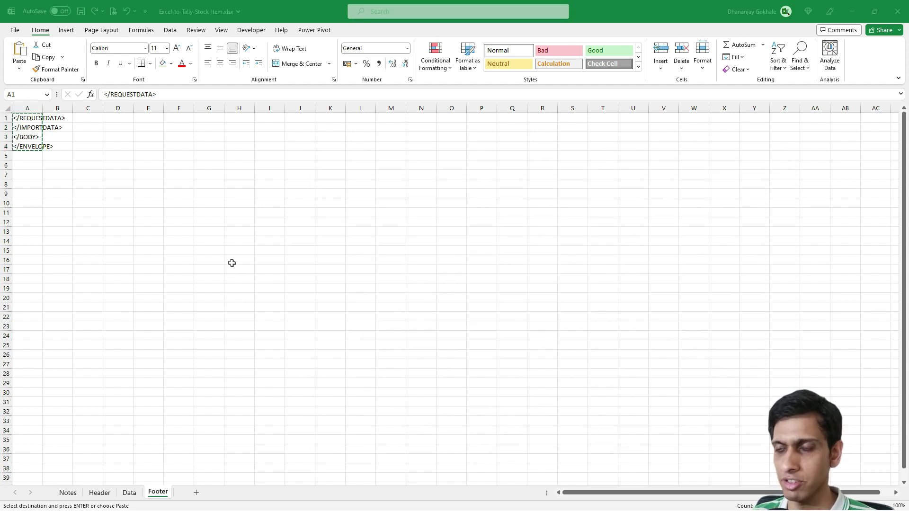
pyautogui.hotkey('alt', 'Tab')
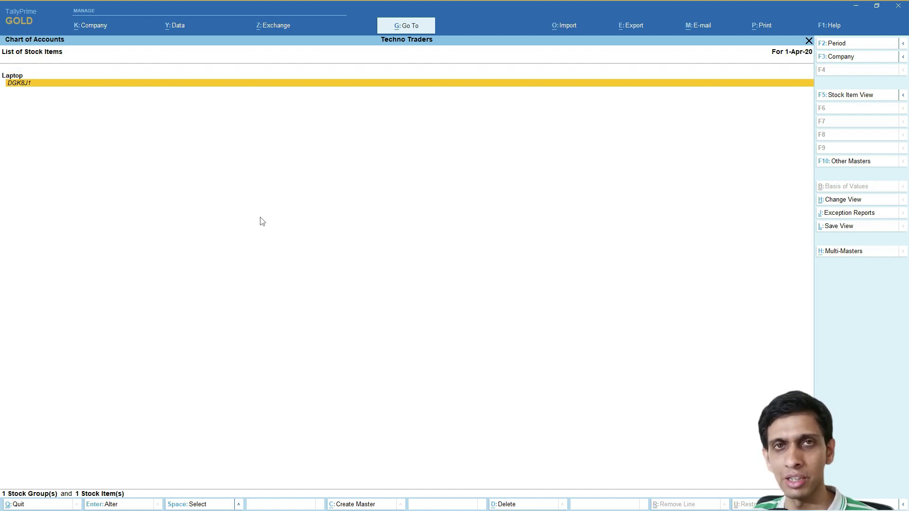
pyautogui.hotkey('alt', 'Tab')
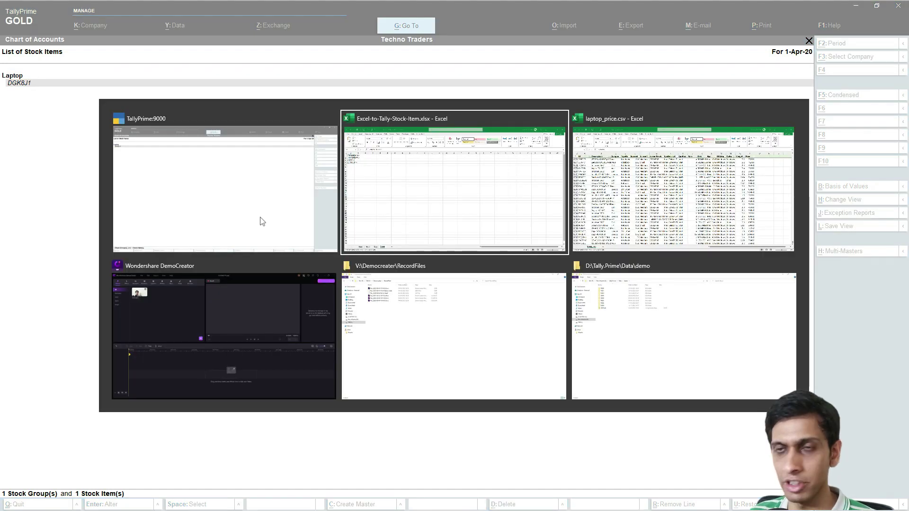
pyautogui.hotkey('ctrl', 'pageup')
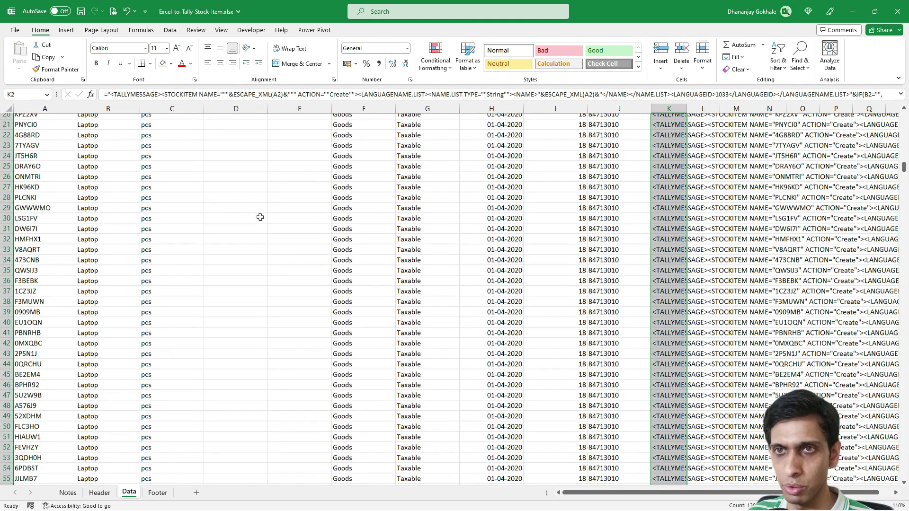
pyautogui.hotkey('ctrl', 'Home')
pyautogui.press('Down')
pyautogui.hotkey('ctrl', 'shift', 'Down')
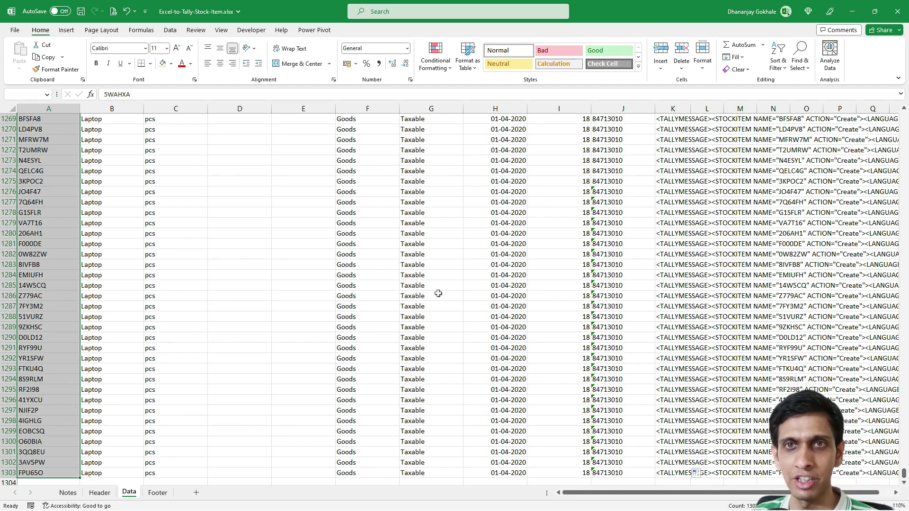
pyautogui.hotkey('ctrl', 'shift', 'Up')
pyautogui.hotkey('alt', 'Tab')
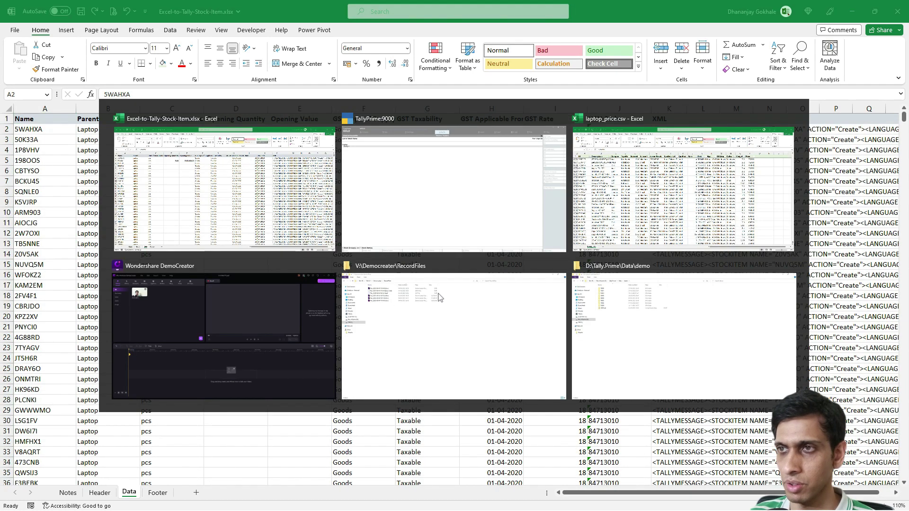
# Start an Import of Masters and browse up to the D:\ drive folders.
pyautogui.press('Escape')
pyautogui.press('Escape')
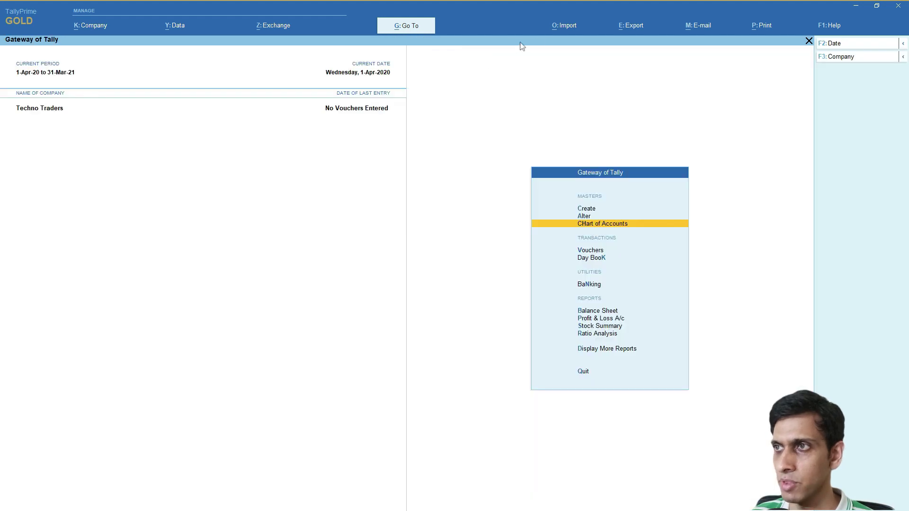
pyautogui.click(562, 28)
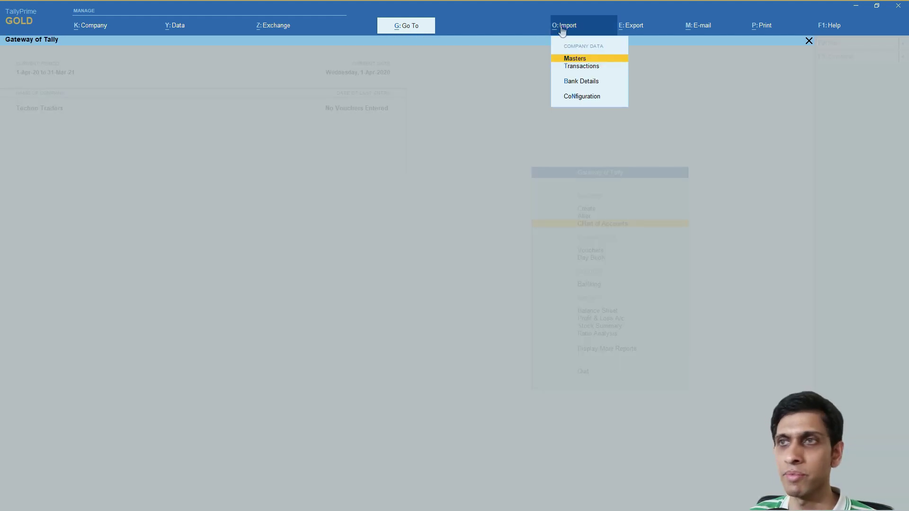
pyautogui.press('Return')
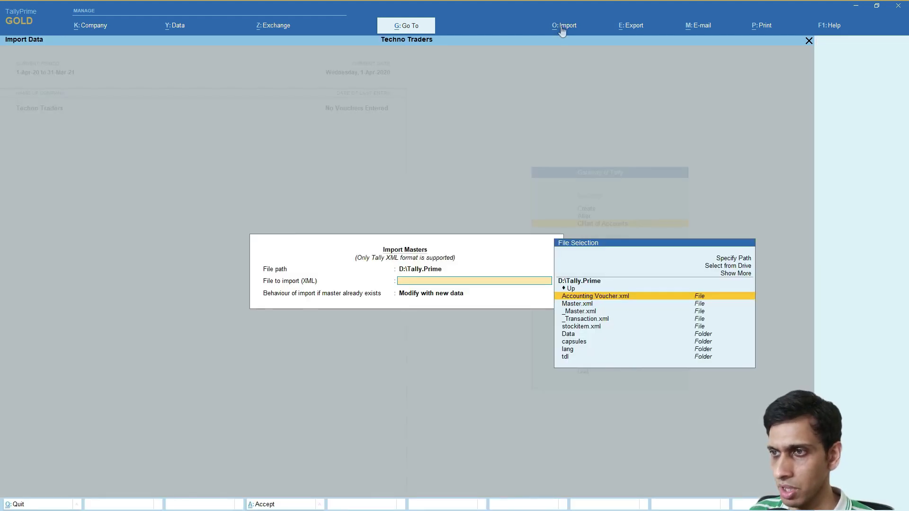
pyautogui.press('Up')
pyautogui.press('Return')
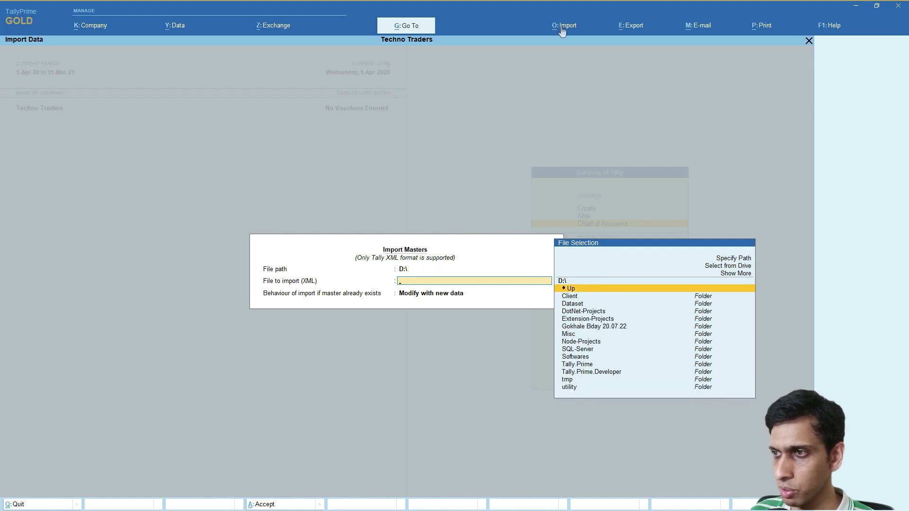
pyautogui.press('Down')
pyautogui.press('Up')
pyautogui.press('Up')
pyautogui.press('Return')
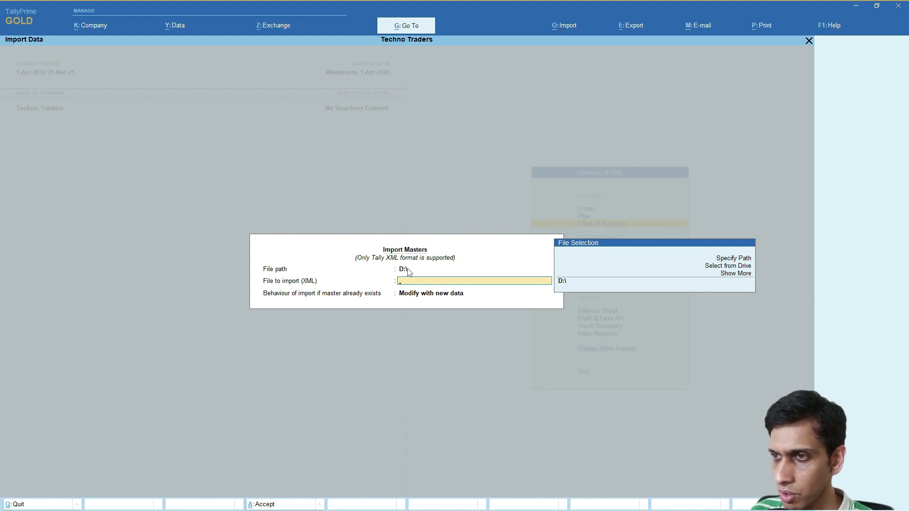
# Select D:\Tally.Prime\stockitem.xml and run the import with 'Modify with new data'.
pyautogui.press('Down')
pyautogui.press('Down')
pyautogui.press('Down')
pyautogui.press('Down')
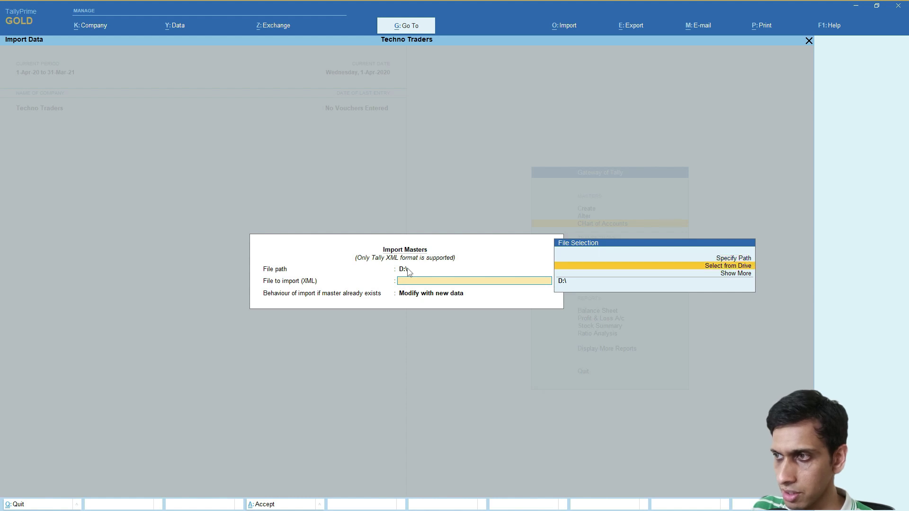
pyautogui.press('Down')
pyautogui.press('Down')
pyautogui.press('Down')
pyautogui.press('Down')
pyautogui.press('Down')
pyautogui.press('Down')
pyautogui.press('Down')
pyautogui.press('Down')
pyautogui.press('Down')
pyautogui.press('Down')
pyautogui.press('Down')
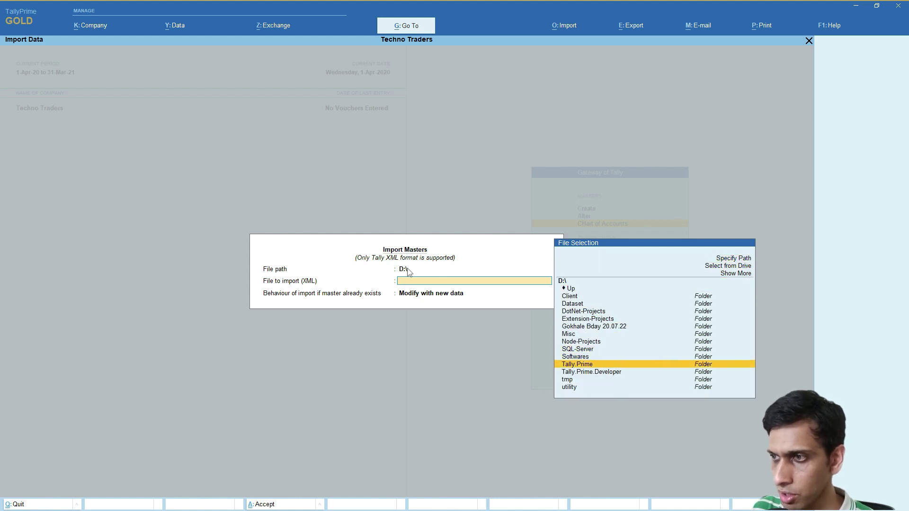
pyautogui.press('Return')
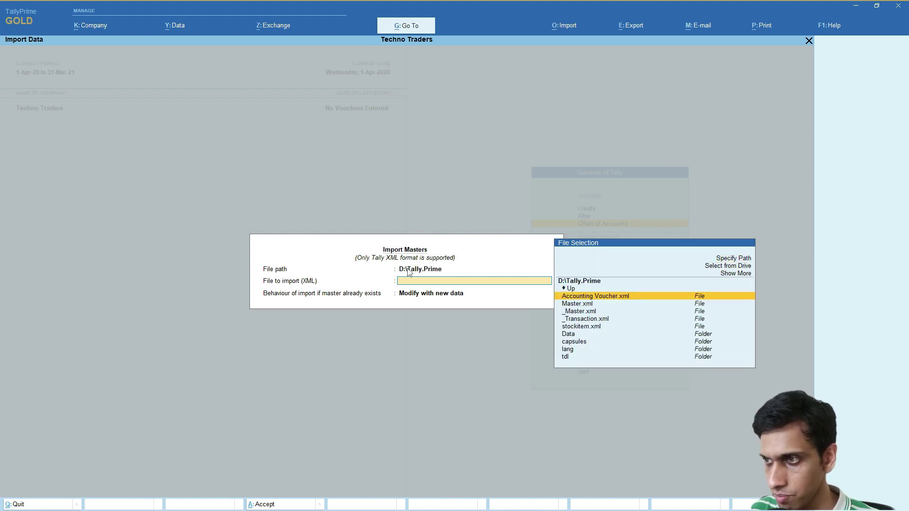
pyautogui.press('Down')
pyautogui.press('Down')
pyautogui.press('Down')
pyautogui.press('Down')
pyautogui.press('Down')
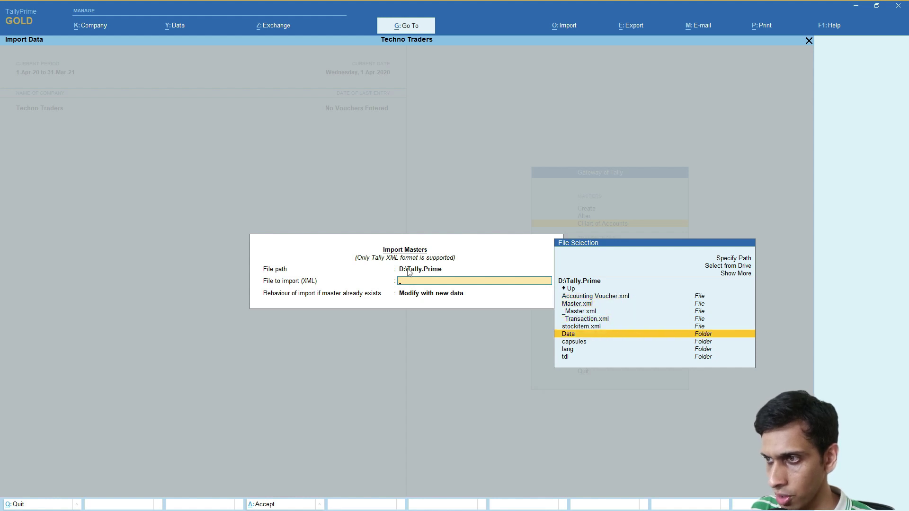
pyautogui.press('Up')
pyautogui.press('Return')
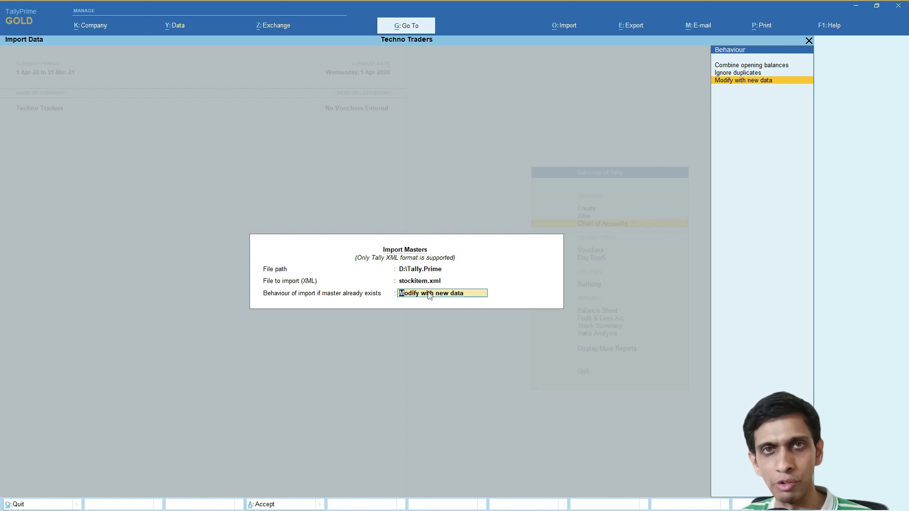
pyautogui.press('Return')
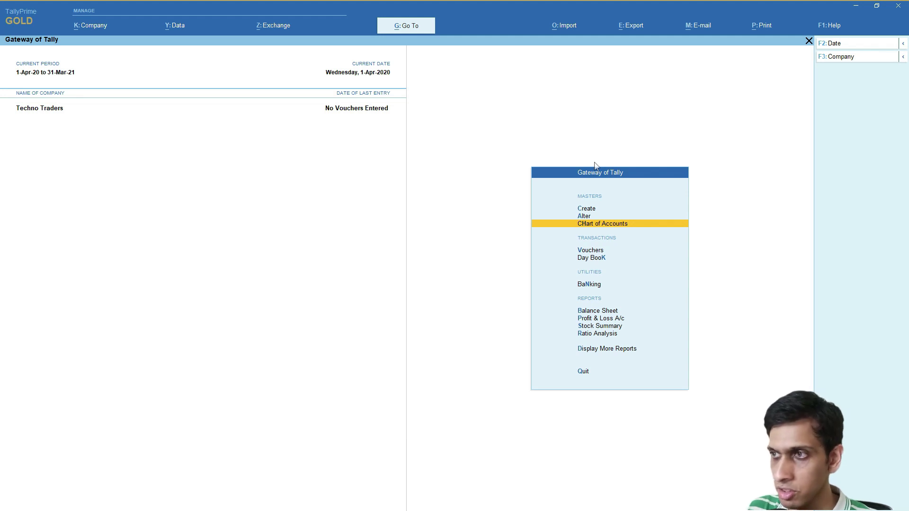
pyautogui.press('Return')
pyautogui.press('Down')
pyautogui.press('Down')
pyautogui.press('Down')
pyautogui.press('Down')
pyautogui.press('Down')
pyautogui.press('Down')
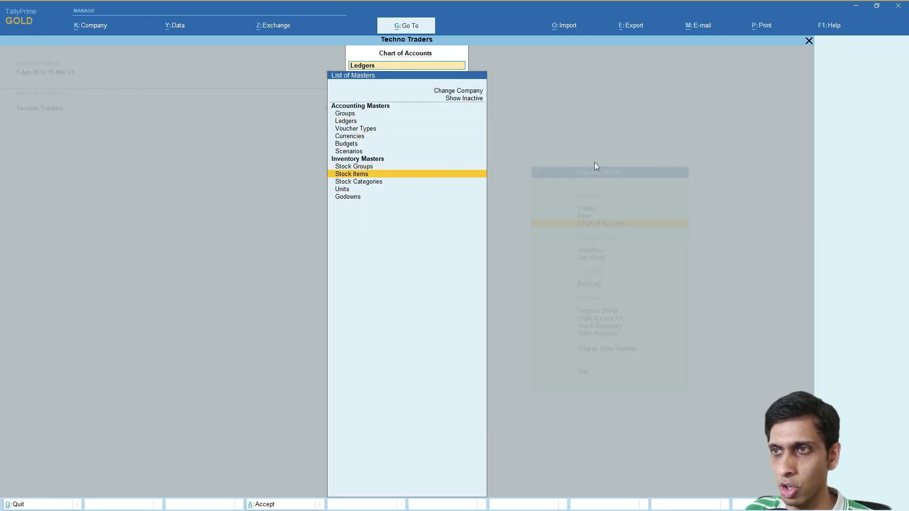
pyautogui.press('Return')
pyautogui.press('Down')
pyautogui.press('Down')
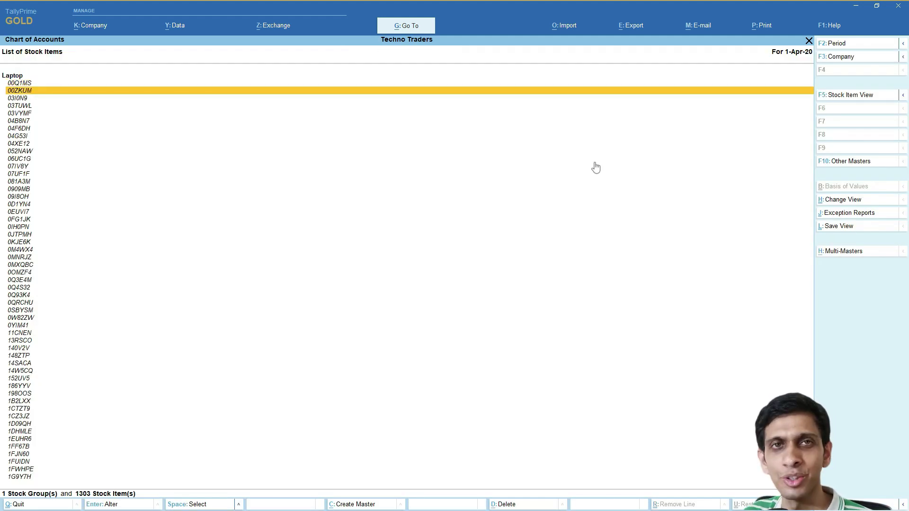
pyautogui.press('Down')
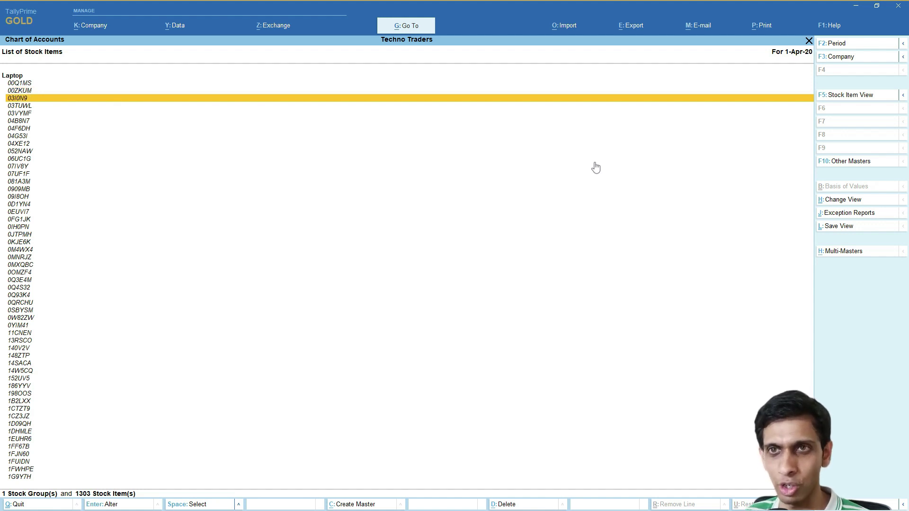
pyautogui.press('Up')
pyautogui.press('Up')
pyautogui.press('Down')
pyautogui.press('Down')
pyautogui.press('Down')
pyautogui.press('Down')
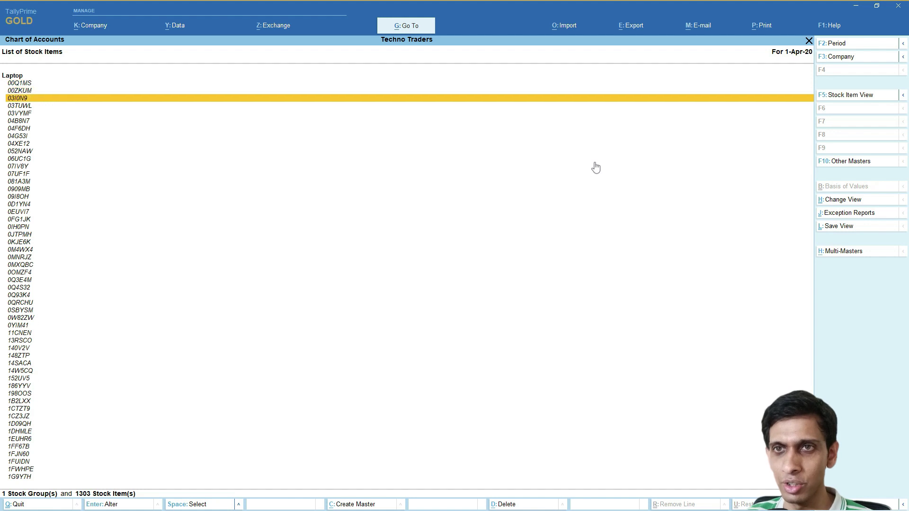
pyautogui.press('Return')
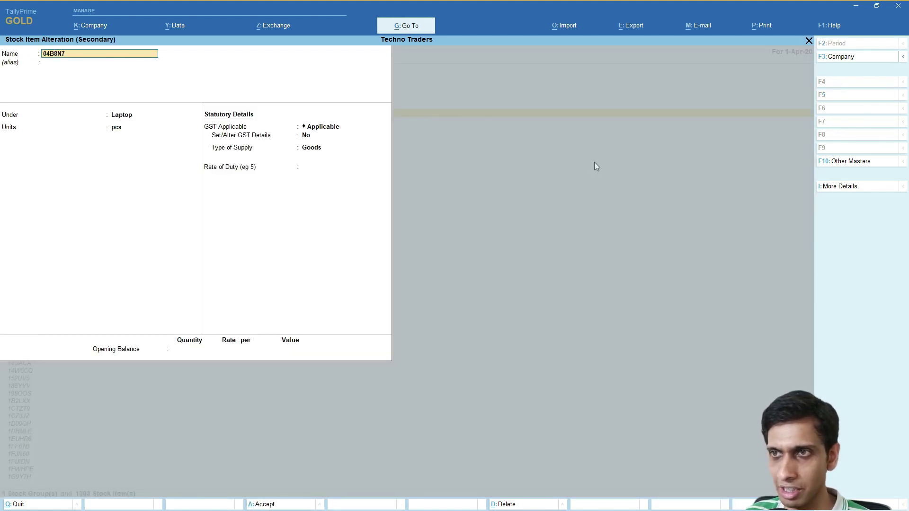
pyautogui.press('pagedown')
pyautogui.press('pageup')
pyautogui.press('pageup')
pyautogui.press('pagedown')
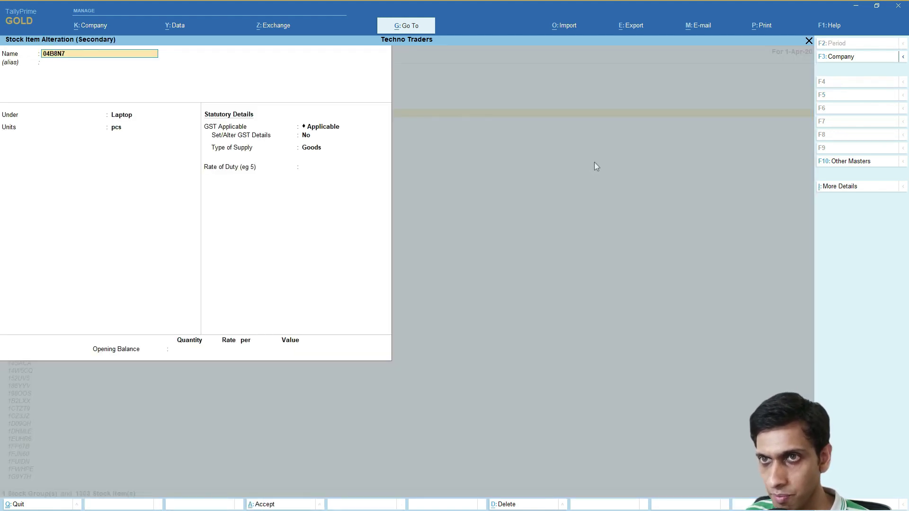
pyautogui.press('Escape')
pyautogui.hotkey('alt', 'Tab')
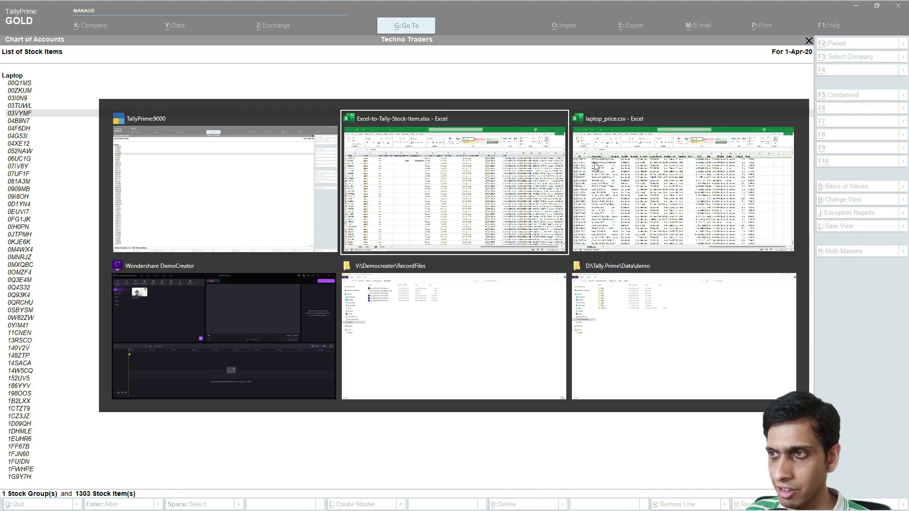
pyautogui.press('Down')
pyautogui.press('Right')
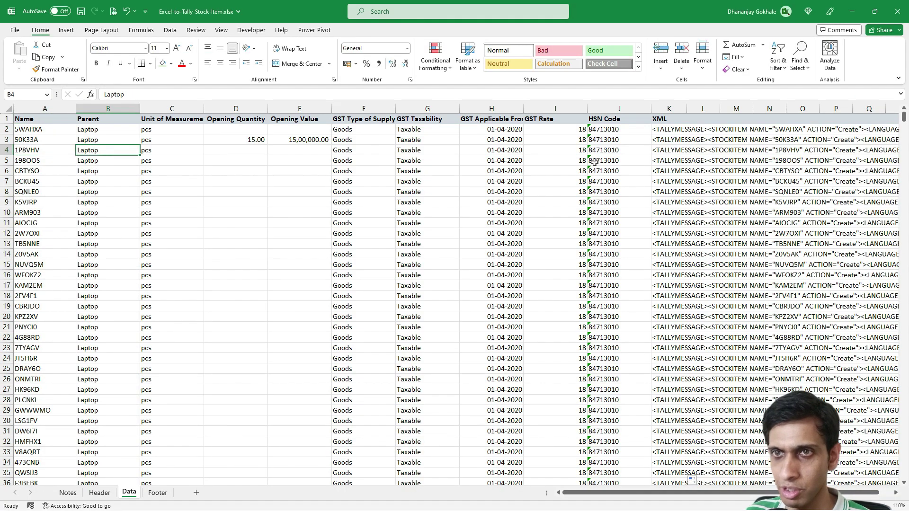
pyautogui.press('Right')
pyautogui.press('Left')
pyautogui.press('Left')
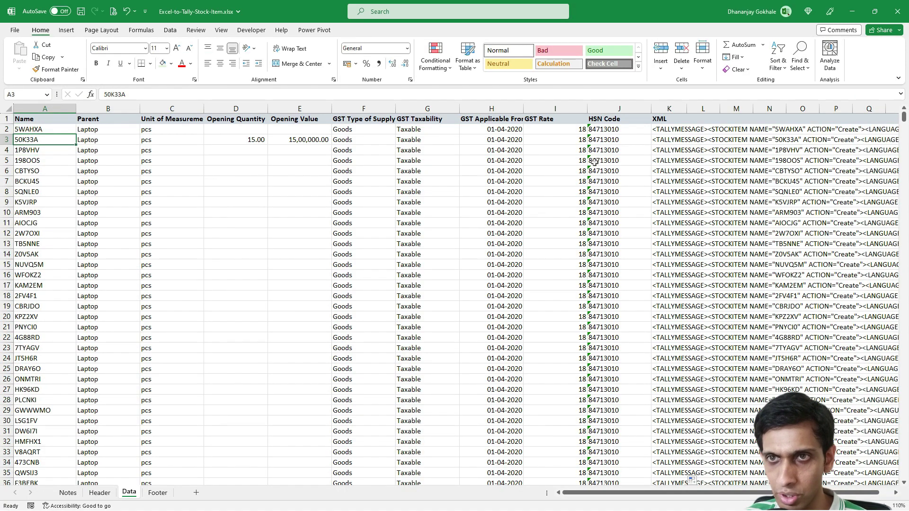
pyautogui.hotkey('alt', 'Tab')
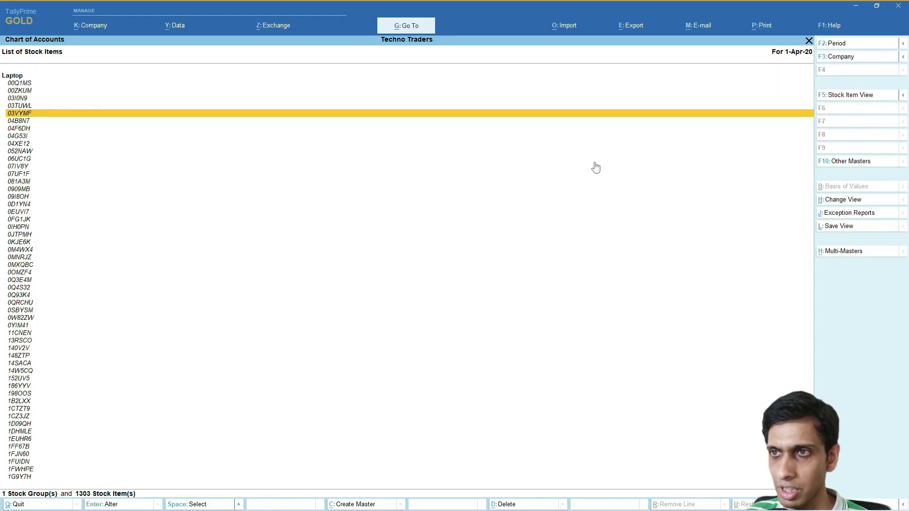
# Open stock item 50K33A for alteration through Alter > Stock Item.
pyautogui.press('Escape')
pyautogui.press('Up')
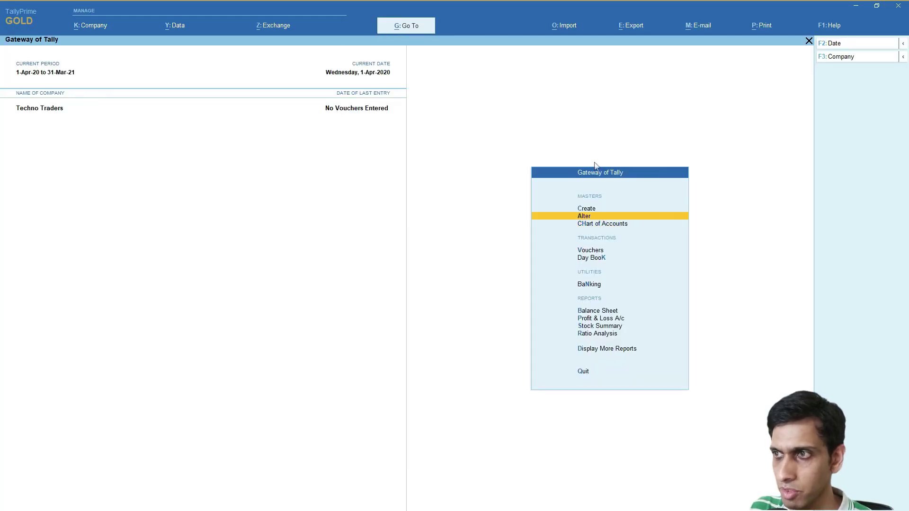
pyautogui.press('Up')
pyautogui.press('Down')
pyautogui.press('Return')
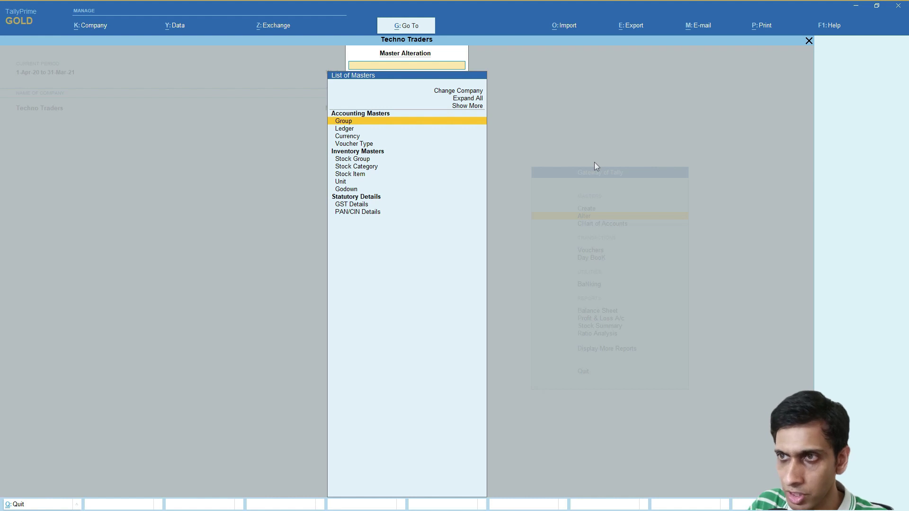
pyautogui.press('Down')
pyautogui.press('Down')
pyautogui.press('Down')
pyautogui.press('Down')
pyautogui.press('Down')
pyautogui.press('Down')
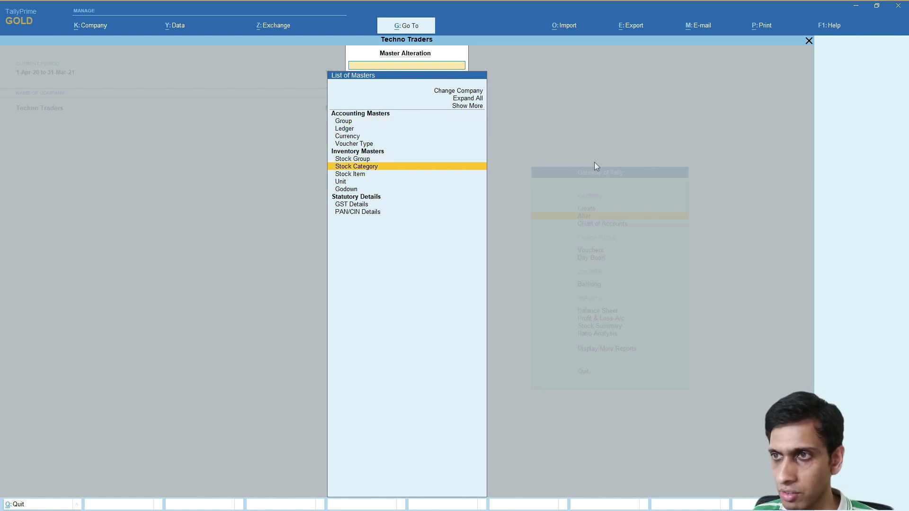
pyautogui.press('Return')
pyautogui.write('50')
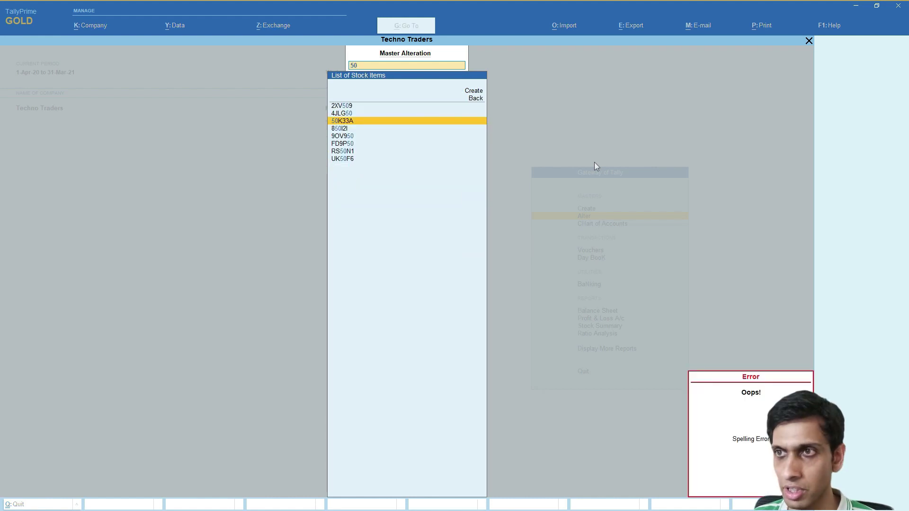
pyautogui.press('Return')
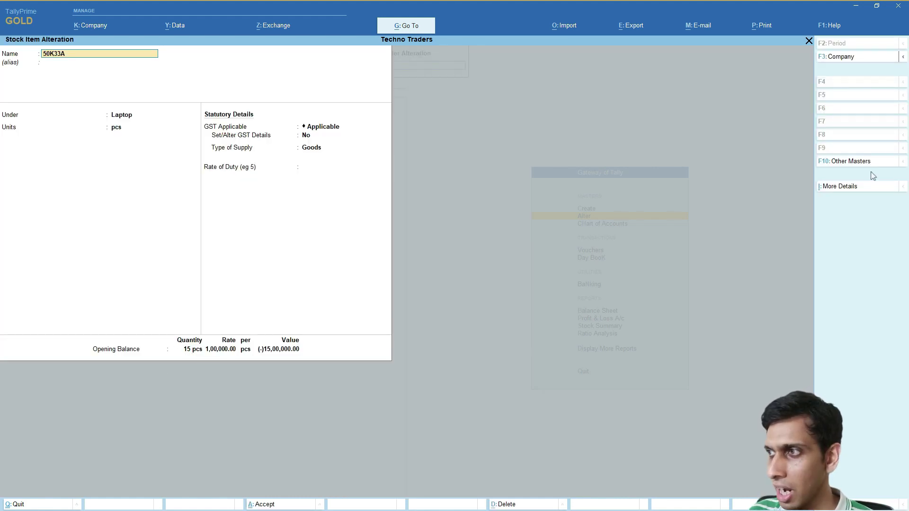
# Display 50K33A's GST Details: HSN 84713010 with 18% integrated tax.
pyautogui.click(846, 191)
pyautogui.press('Down')
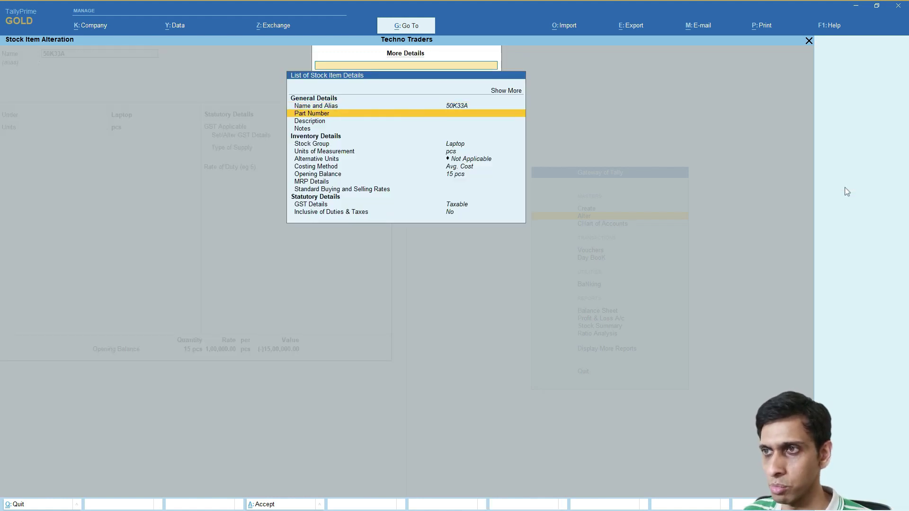
pyautogui.press('Down')
pyautogui.press('Down')
pyautogui.press('Down')
pyautogui.press('Down')
pyautogui.press('Down')
pyautogui.press('Down')
pyautogui.press('Down')
pyautogui.press('Down')
pyautogui.press('Down')
pyautogui.press('Down')
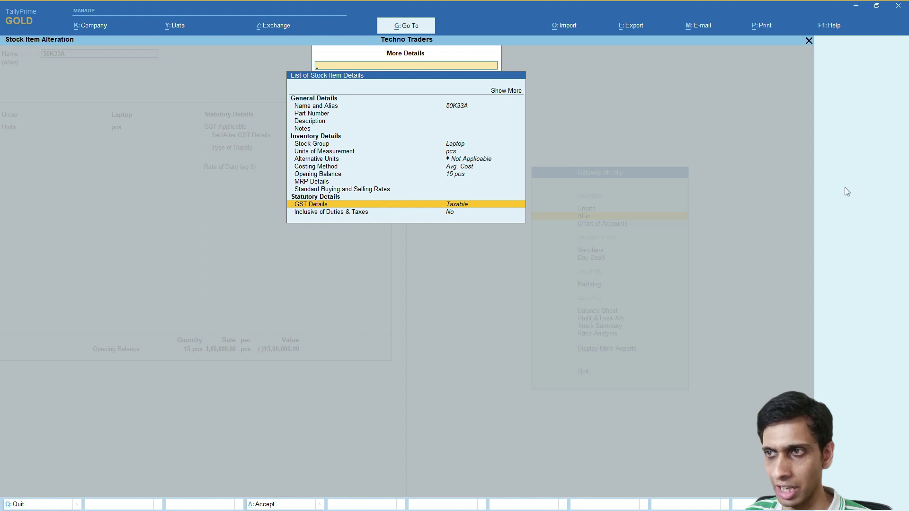
pyautogui.press('Return')
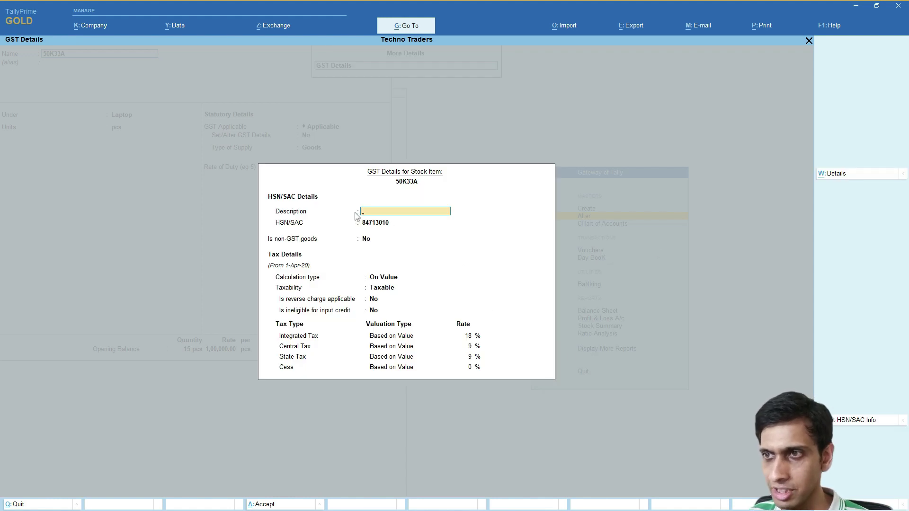